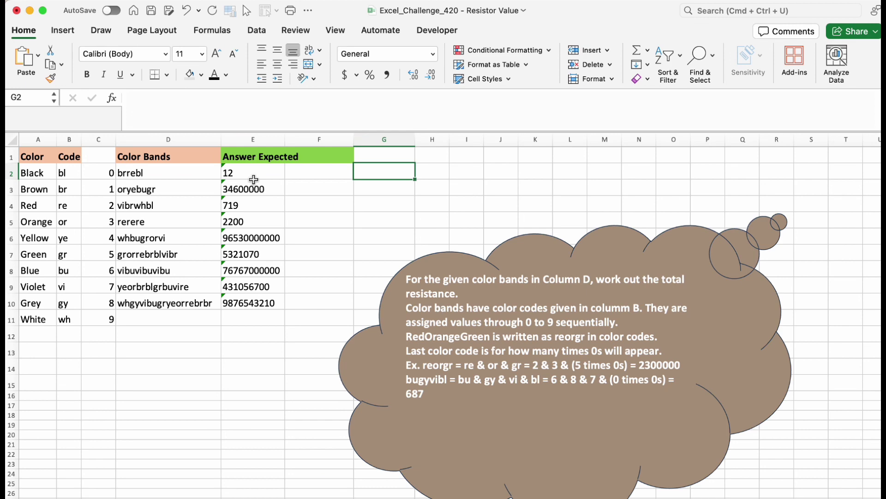
Move the thought-bubble shape with the challenge instructions down below the data so the cells beside the table are free
click(551, 413)
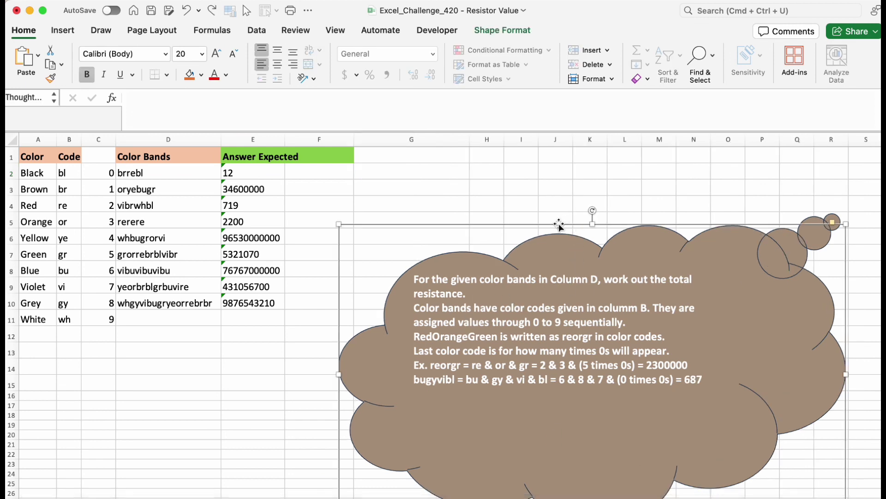
drag(559, 224, 537, 484)
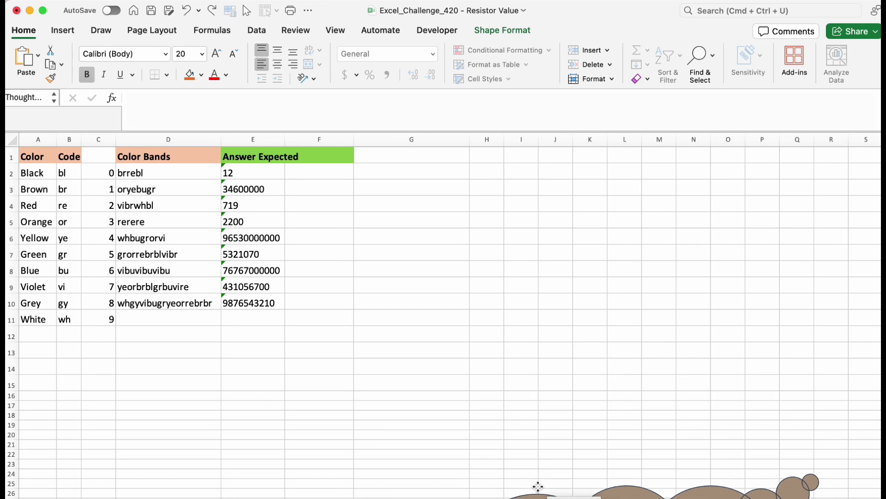
Enter the formula =MID(D2,1,2) in cell G2 to extract the first two-letter color code
click(390, 169)
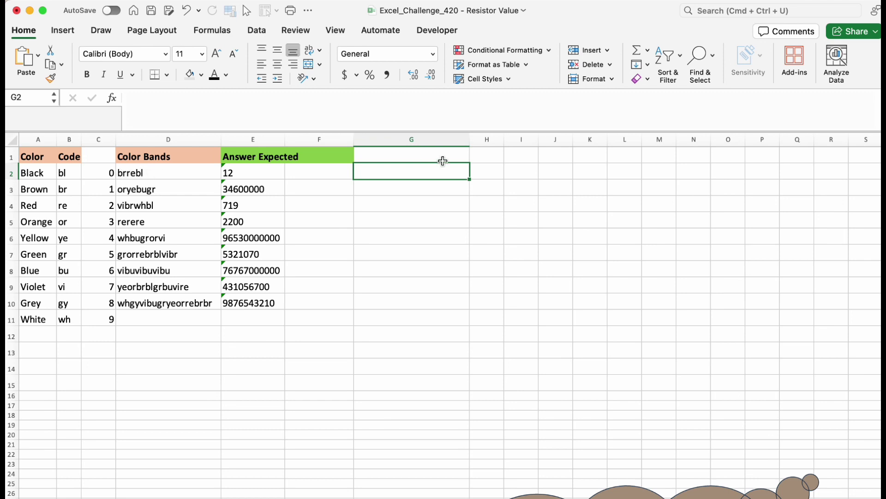
text(=M)
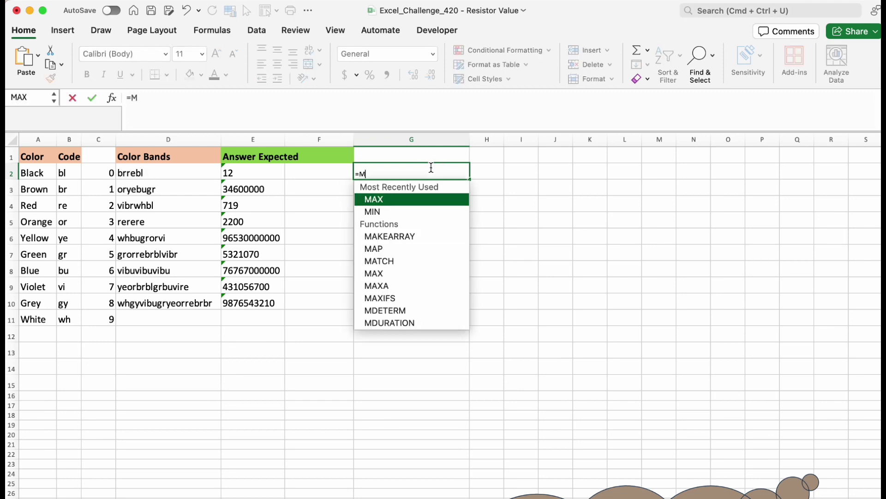
text(ID)
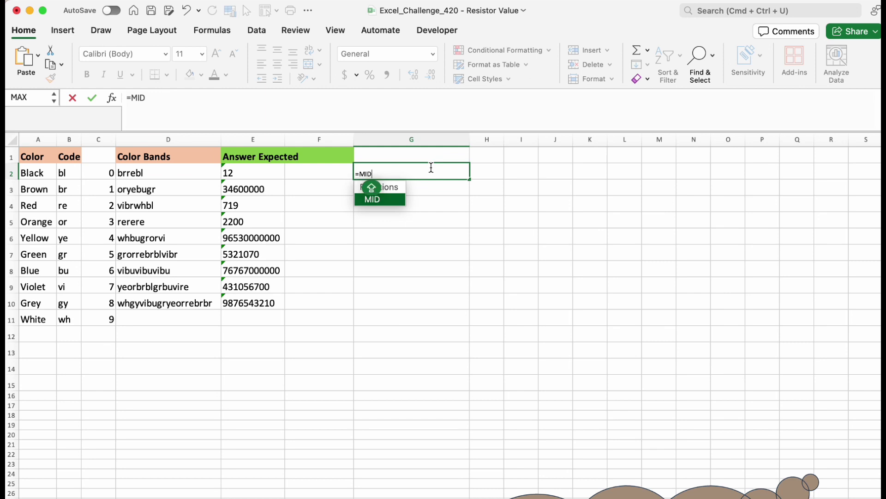
text(()
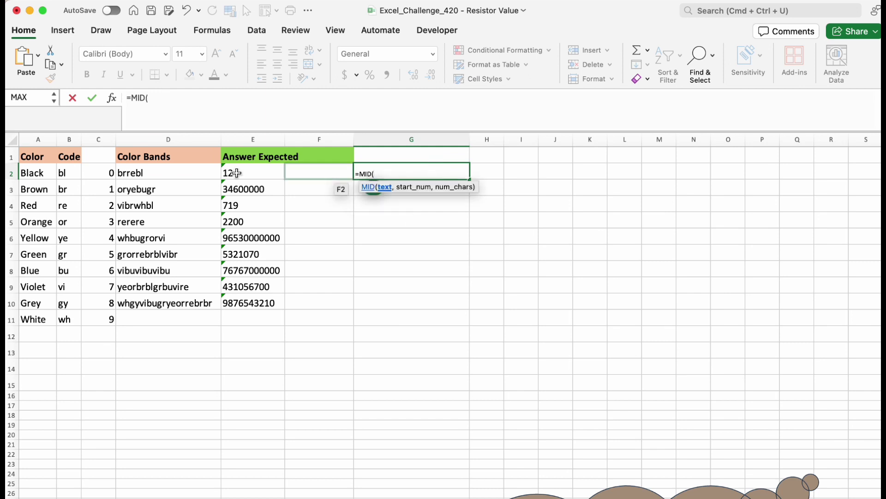
click(161, 172)
text(,1)
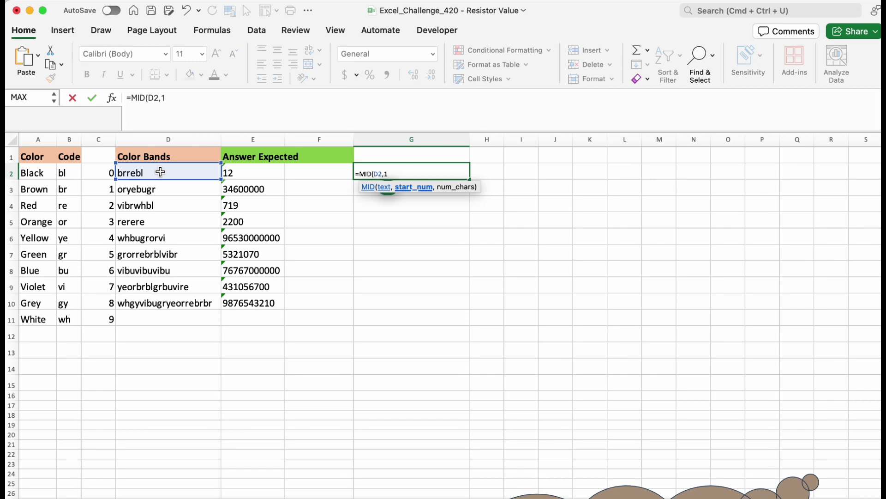
text(,2)
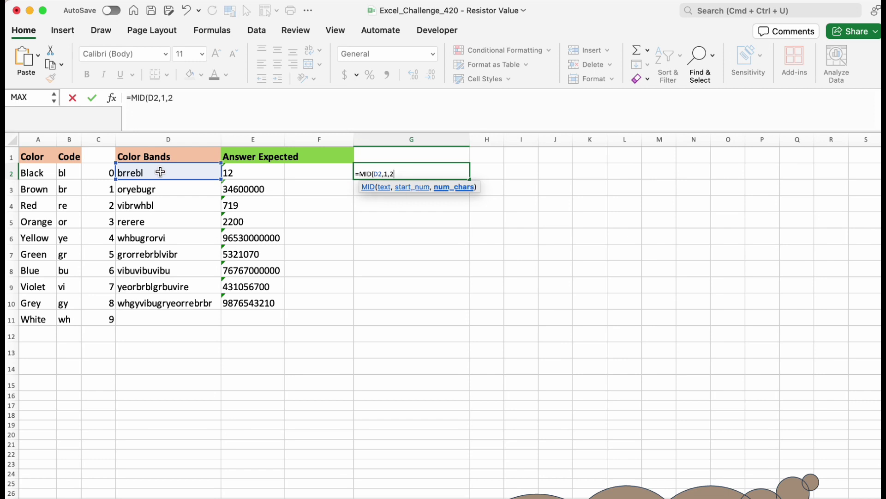
text())
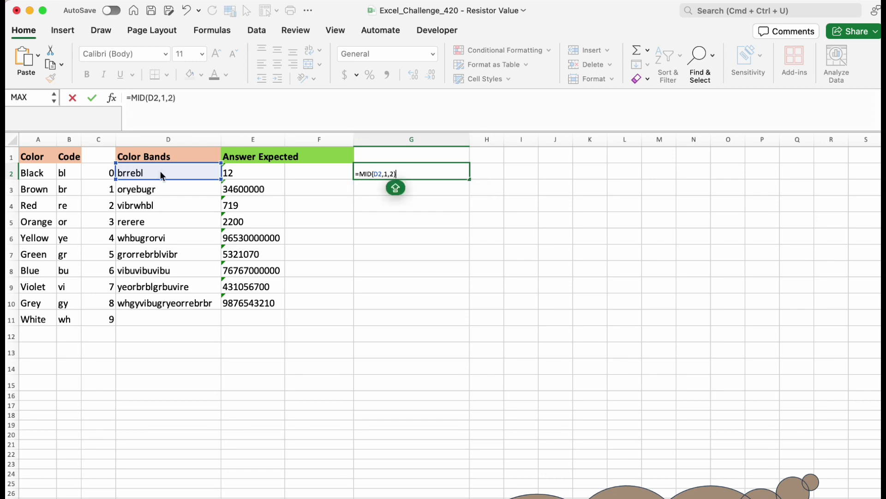
key(Return)
Change the start position in G2's MID formula to 3 so it extracts the second color code
click(363, 172)
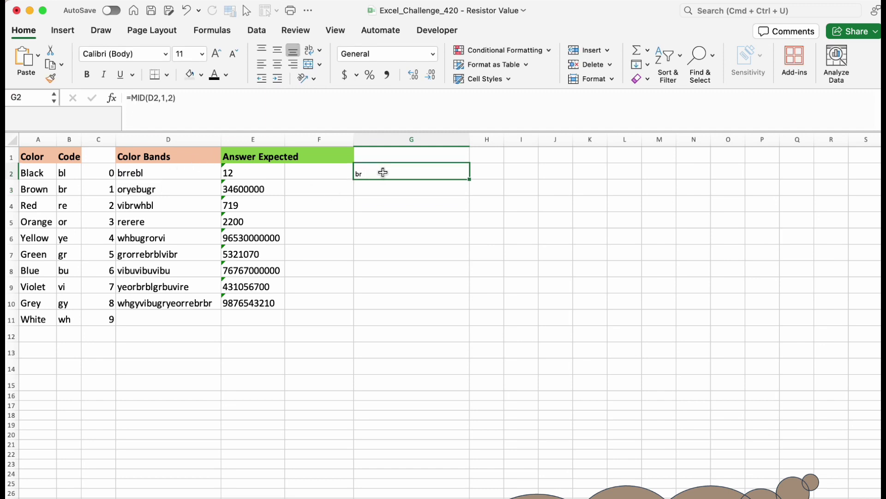
double_click(384, 173)
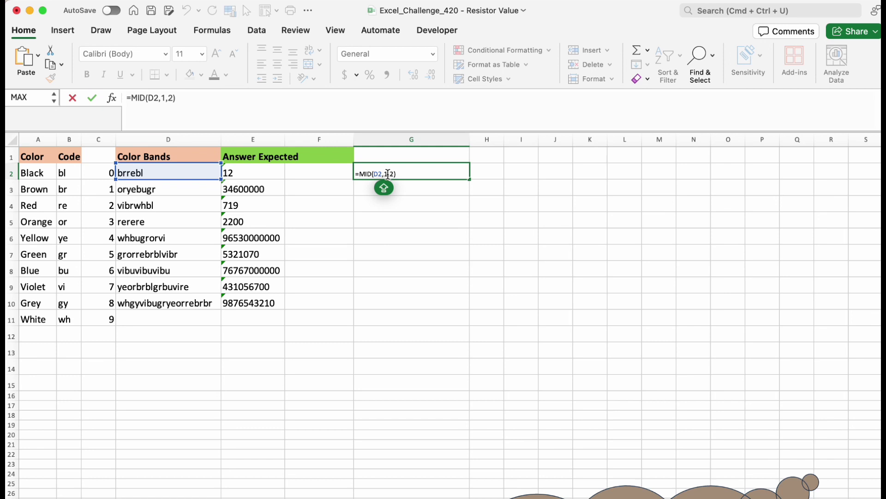
double_click(385, 175)
text(3)
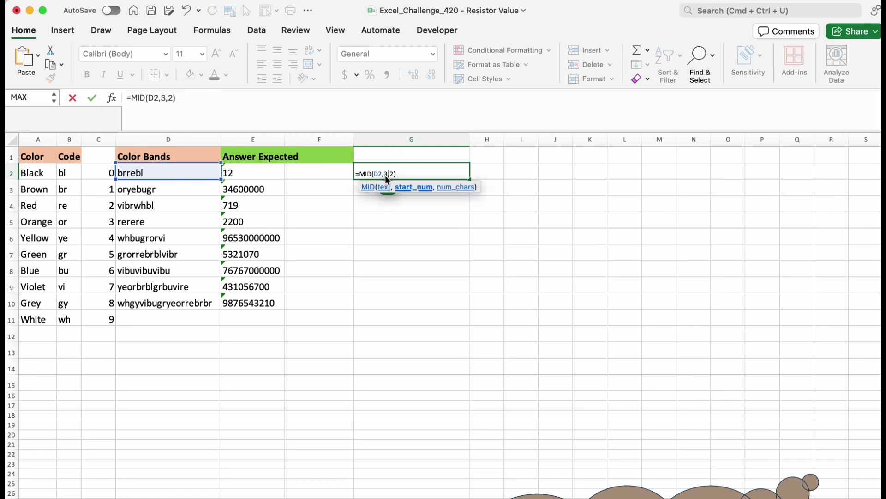
key(Return)
click(390, 167)
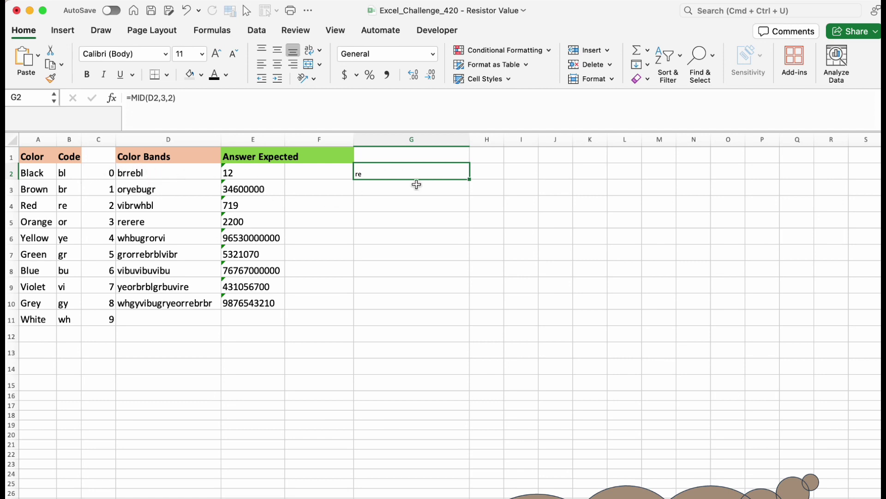
Widen column H and enter =SEQUENCE(LEN(D2)) in cell H2
drag(504, 138, 584, 139)
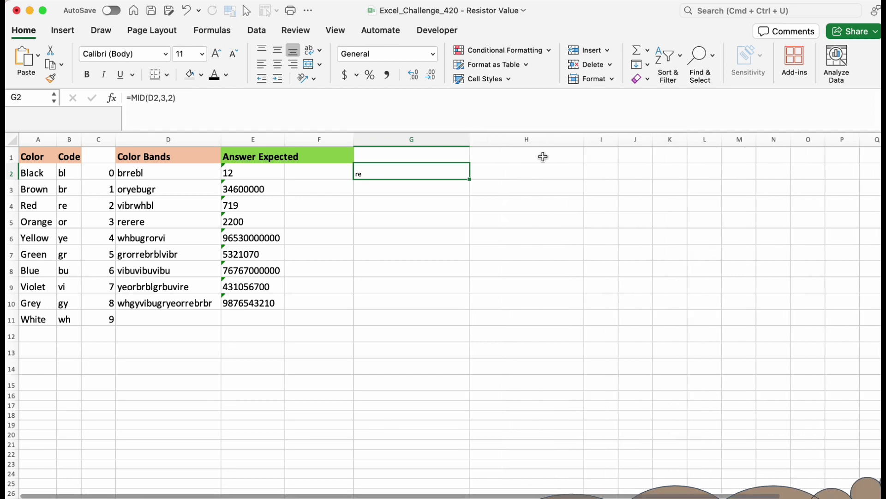
click(530, 166)
text(=)
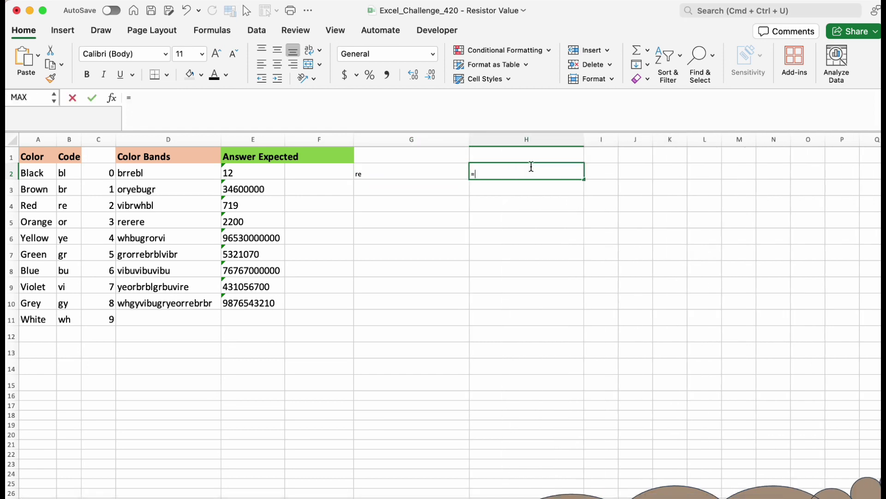
text(SEQ)
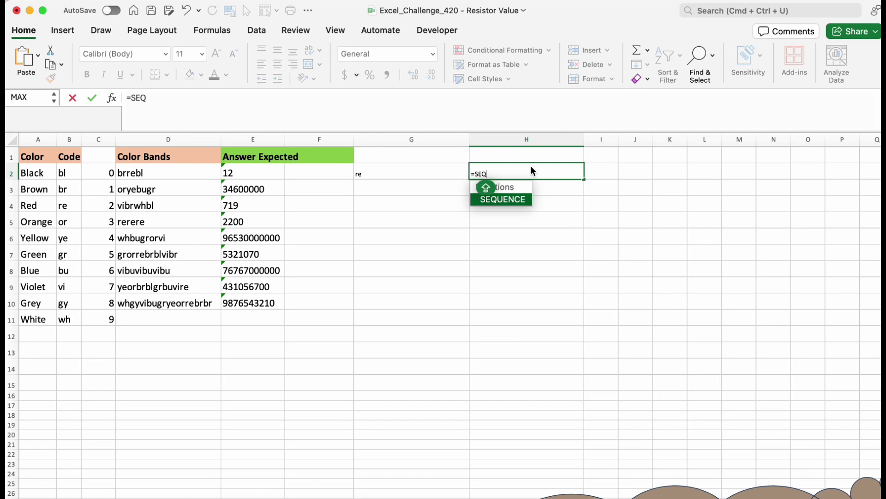
key(Tab)
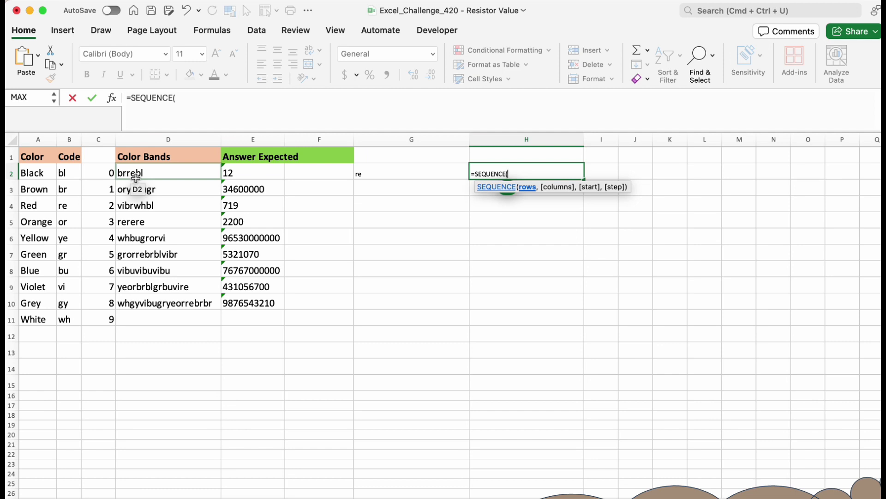
text(LEN)
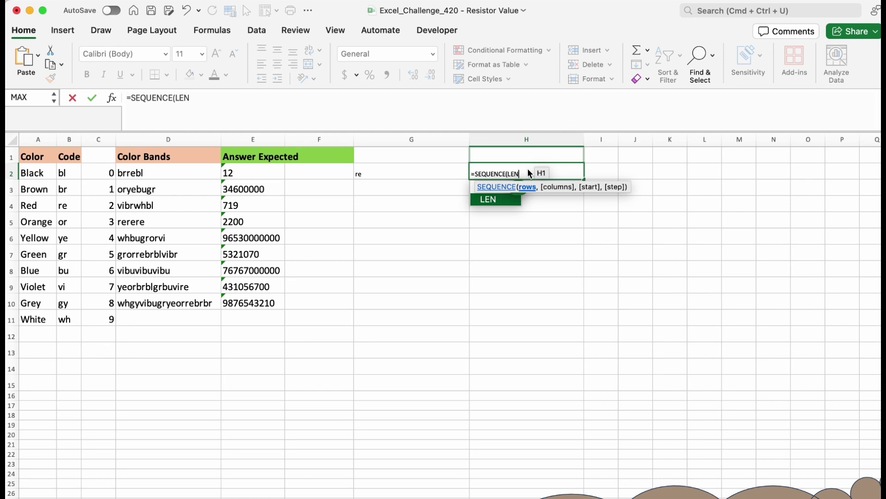
text(()
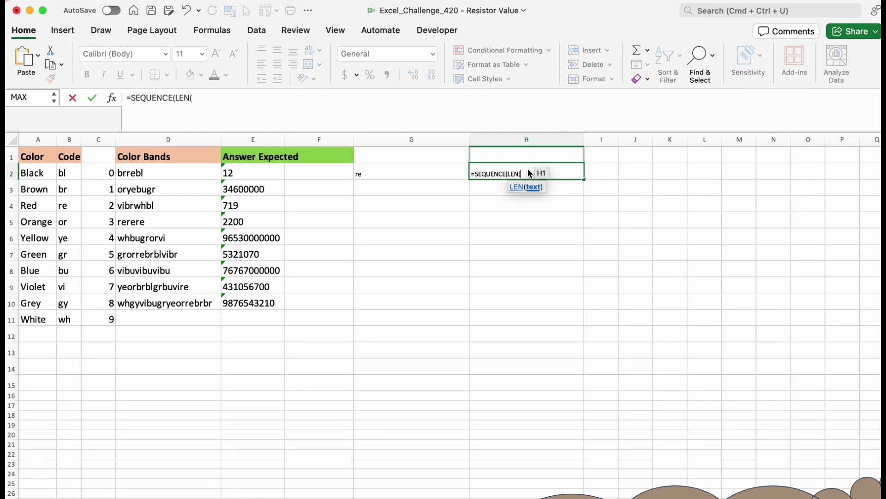
click(189, 175)
text()))
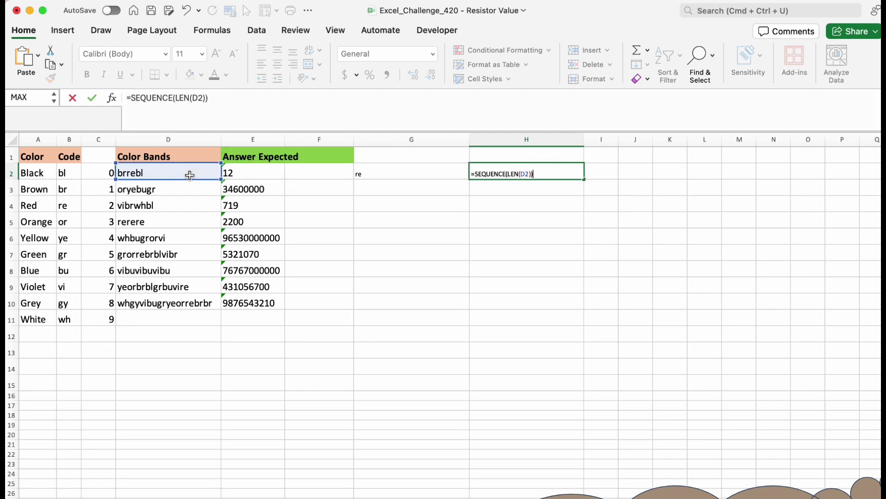
key(Return)
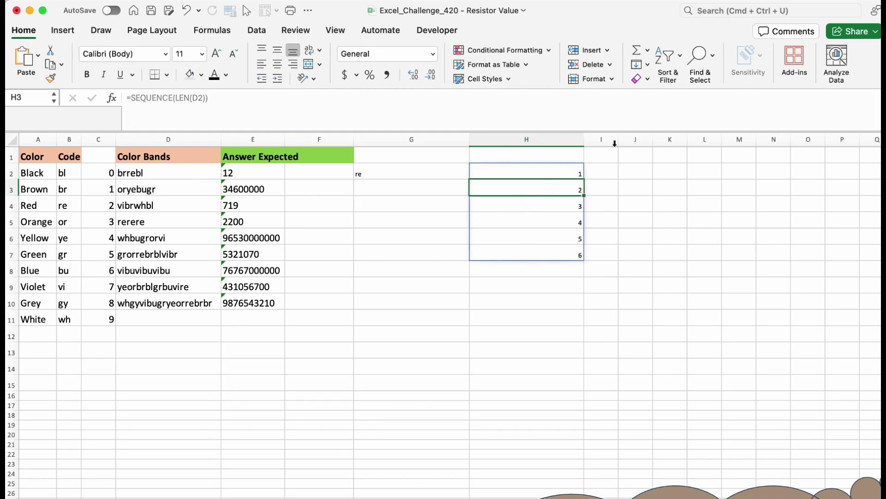
Divide the row count in H2's SEQUENCE formula by two, making it =SEQUENCE(LEN(D2)/2)
double_click(568, 170)
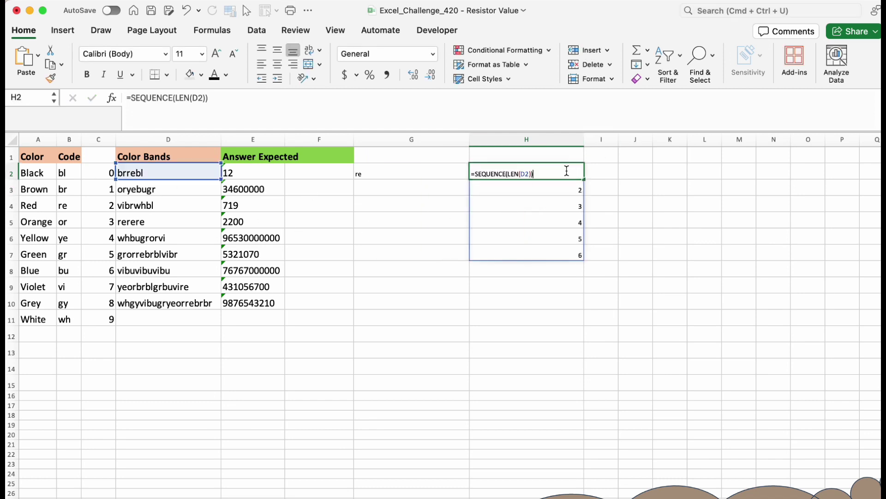
click(531, 174)
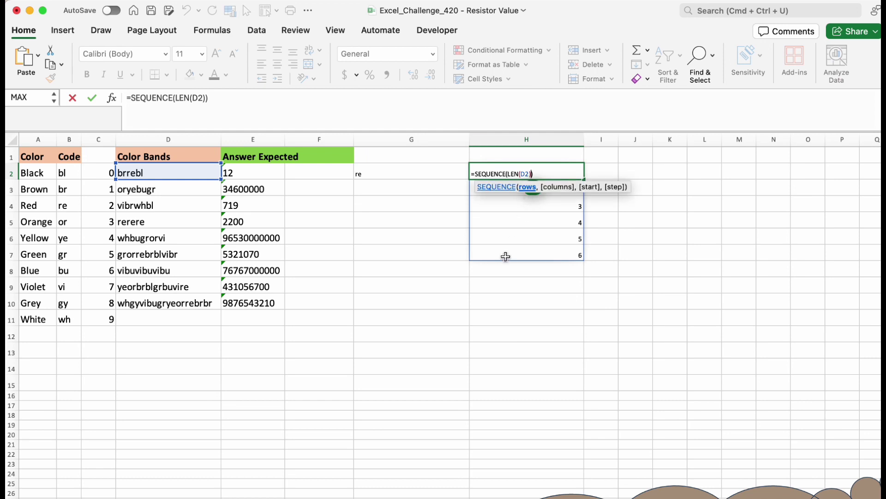
text(/2)
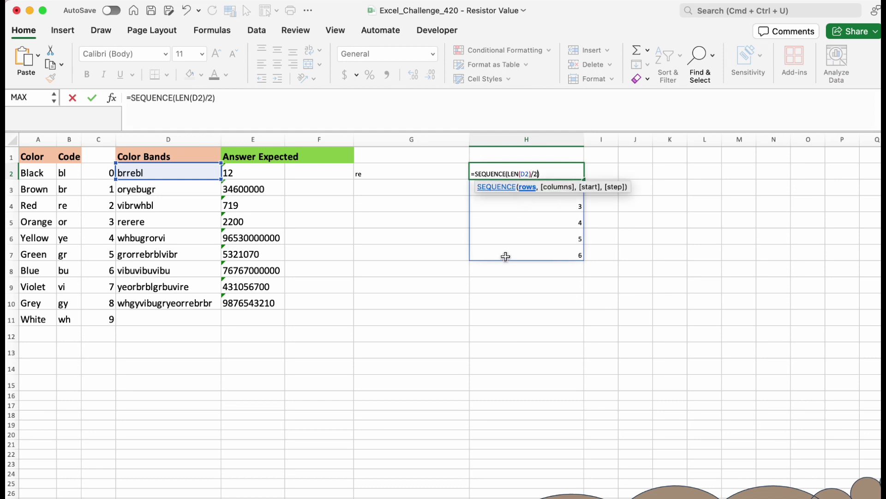
key(Return)
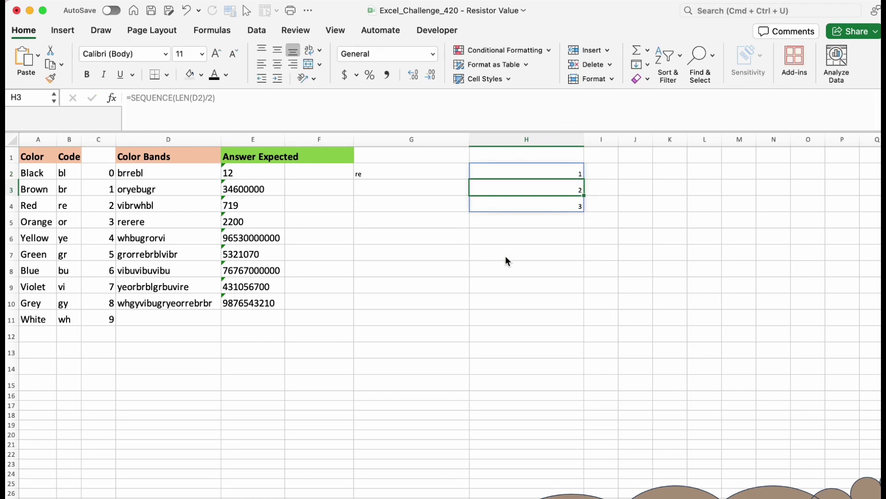
Add a step of 2 to H2's SEQUENCE formula, leaving columns and start empty: =SEQUENCE(LEN(D2)/2,,,2)
click(567, 170)
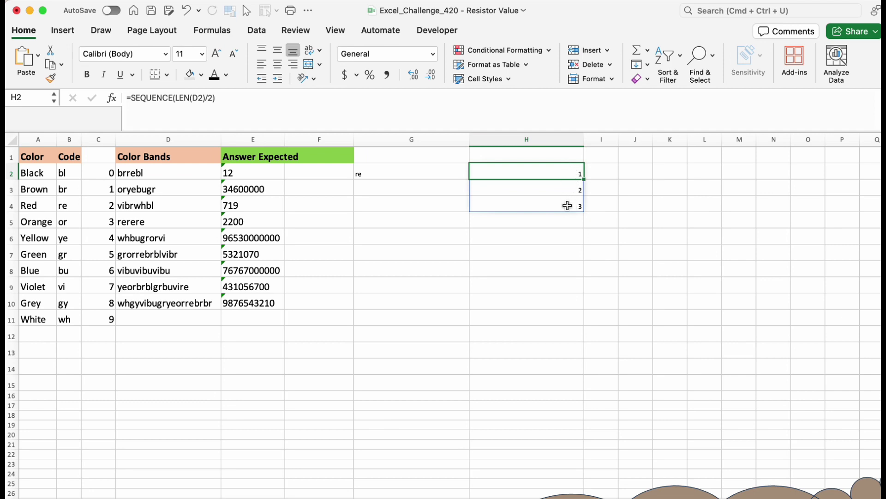
double_click(561, 171)
click(538, 173)
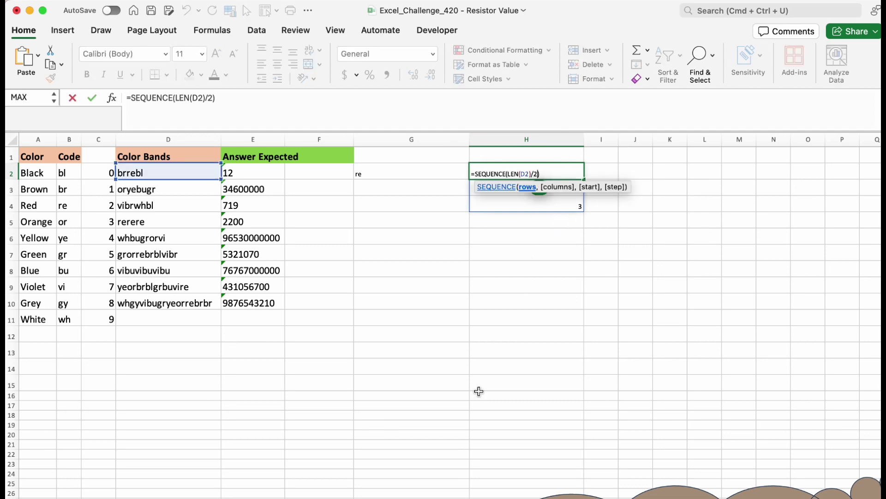
text(,)
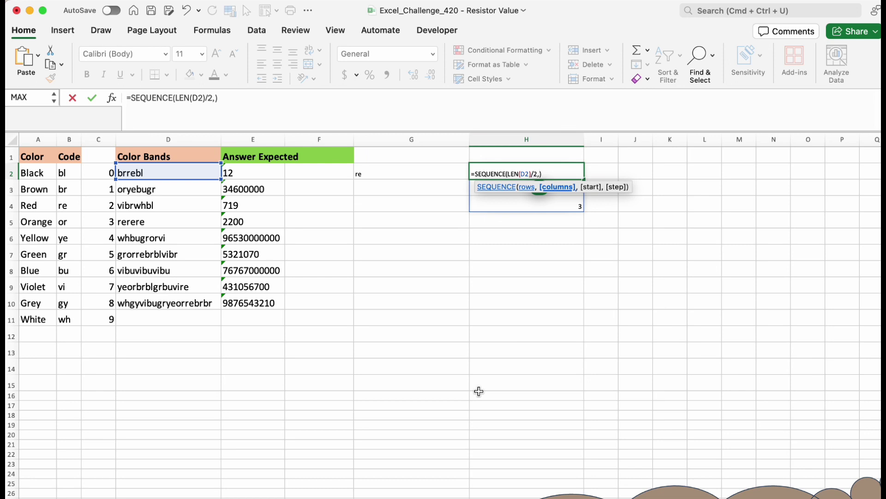
text(,)
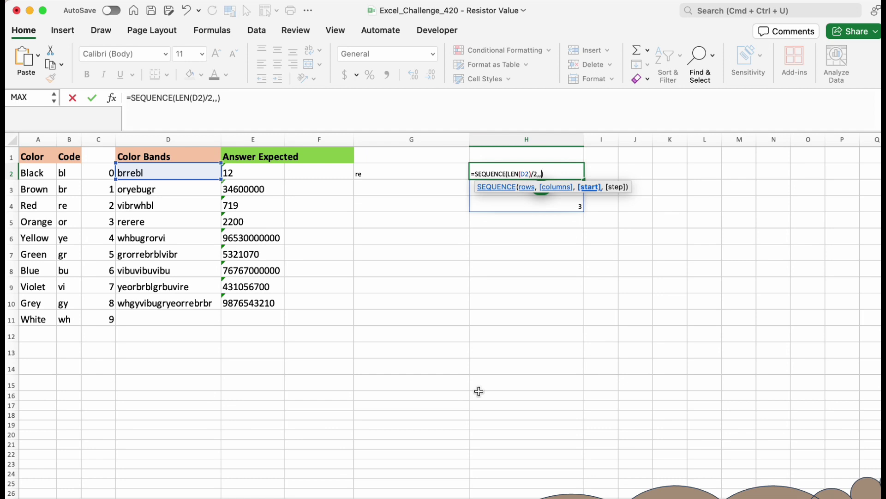
text(,)
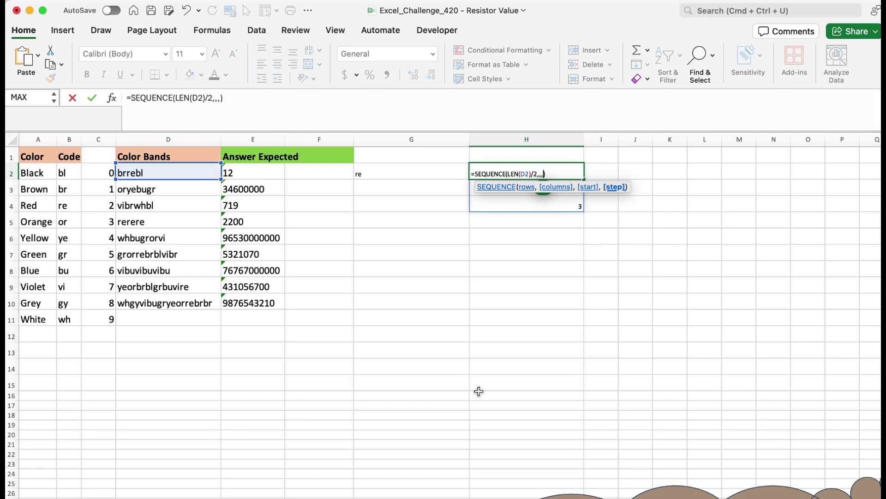
text(2)
key(Return)
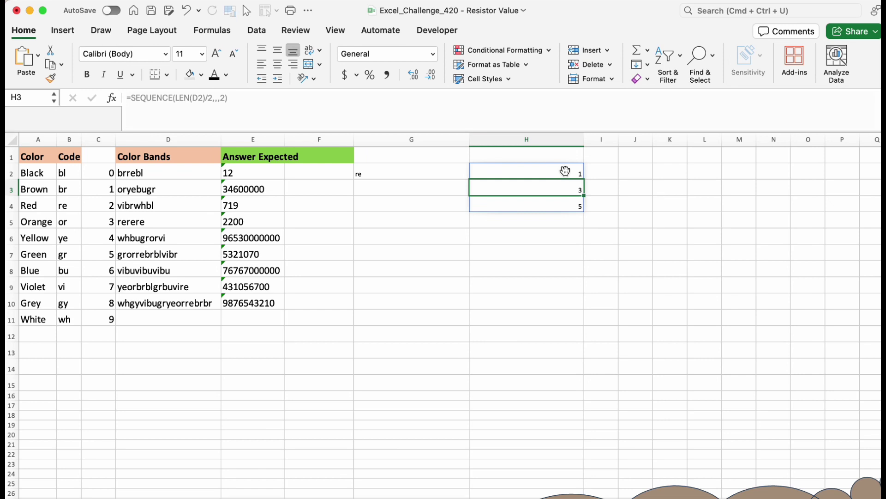
Copy the SEQUENCE expression text from H2's formula, and empty cell H2
double_click(547, 175)
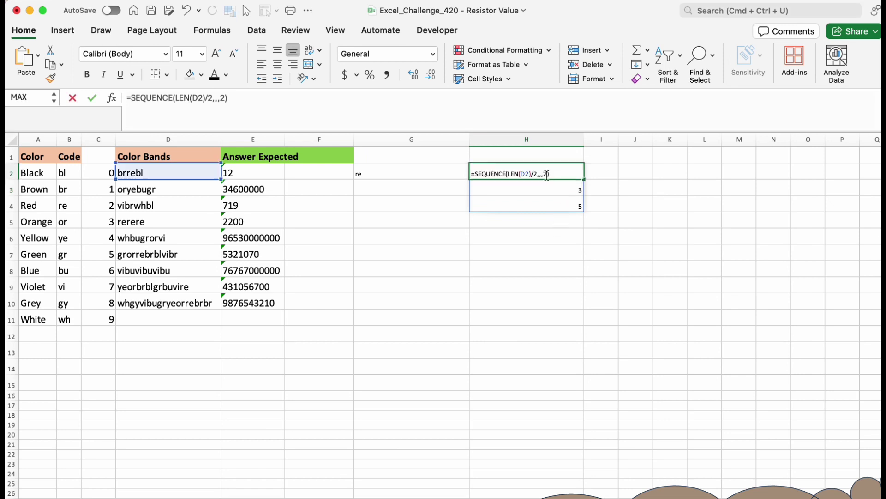
drag(559, 174, 477, 173)
key(super+c)
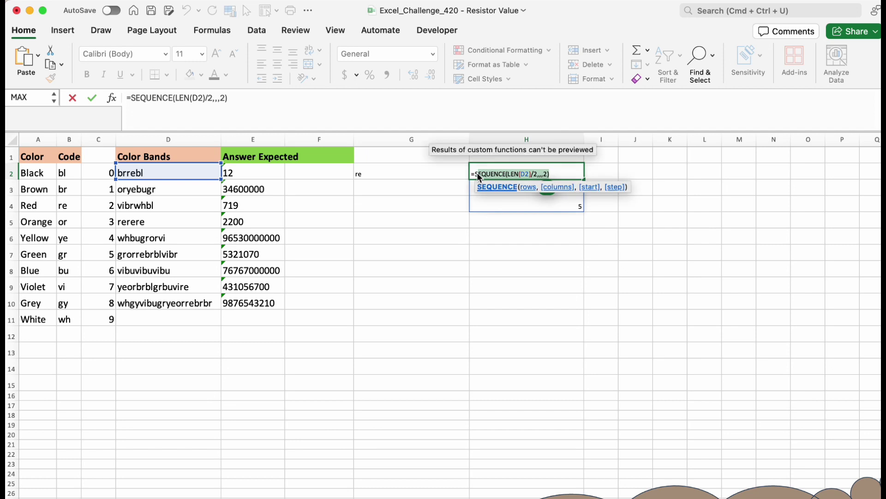
key(BackSpace)
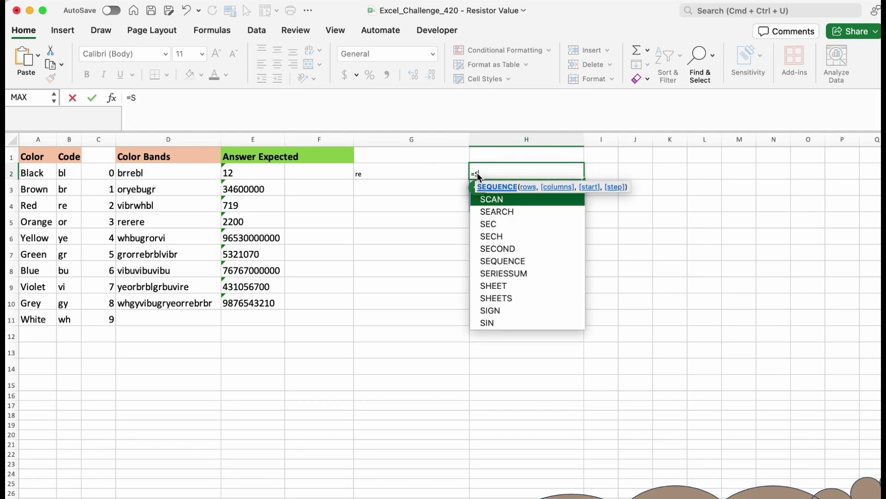
key(Escape)
key(Escape)
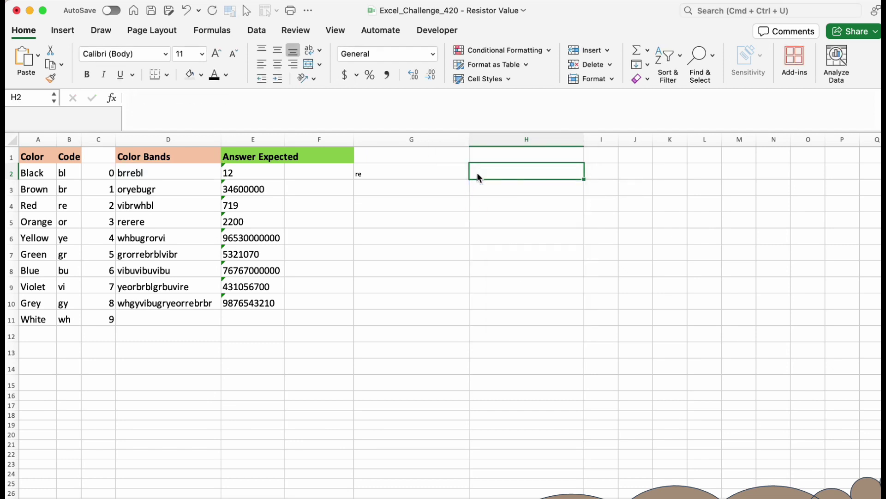
Replace the start number in G2's MID formula with the copied SEQUENCE expression, making it =MID(D2,SEQUENCE(LEN(D2)/2,,,2),2)
double_click(365, 175)
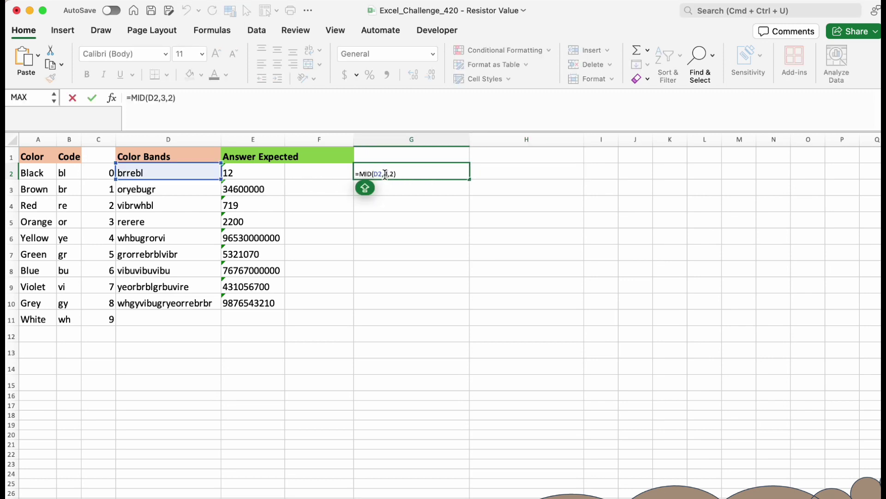
double_click(385, 175)
key(super+v)
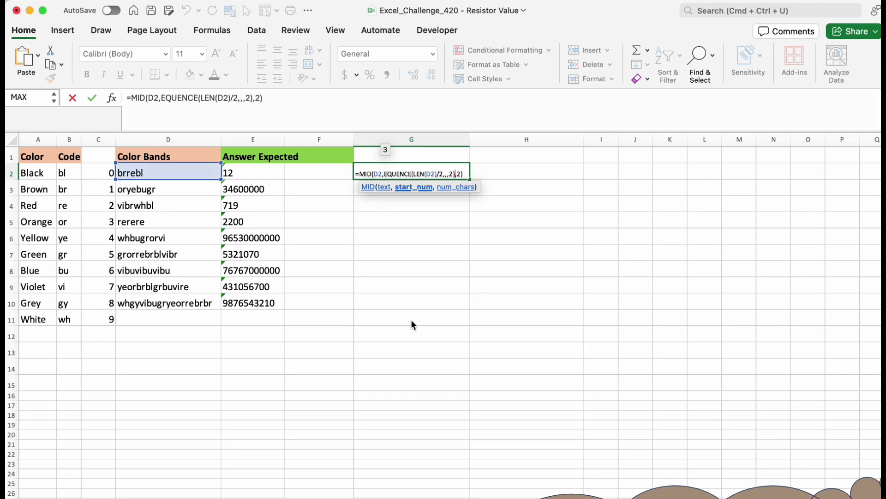
click(385, 173)
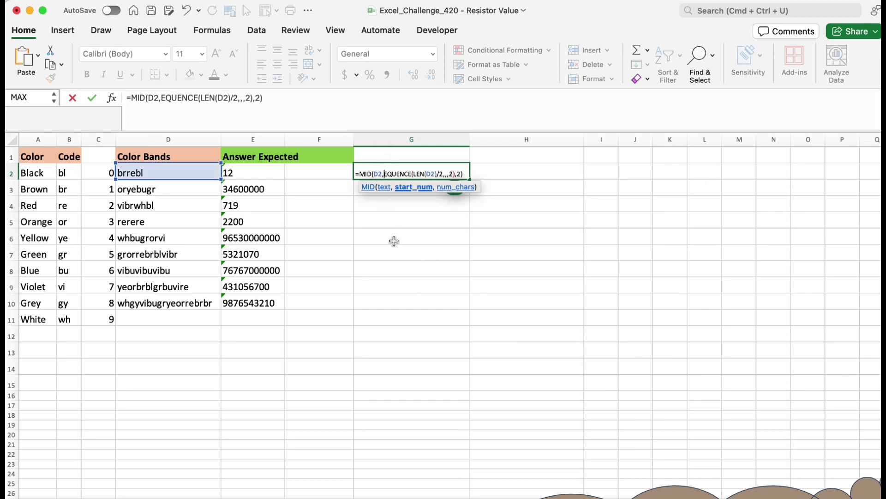
text(S)
key(Return)
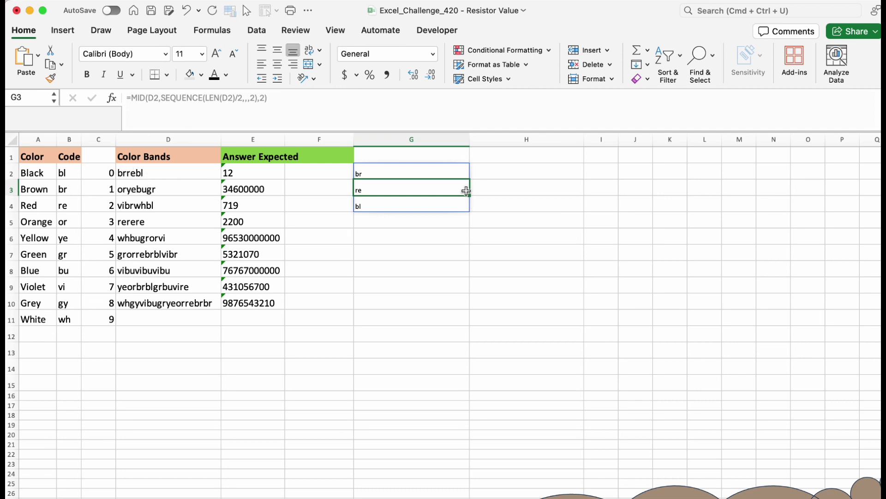
Test G2's MID formula on the row 9 color bands by copying it into G9, and undo the paste
click(420, 174)
key(super+c)
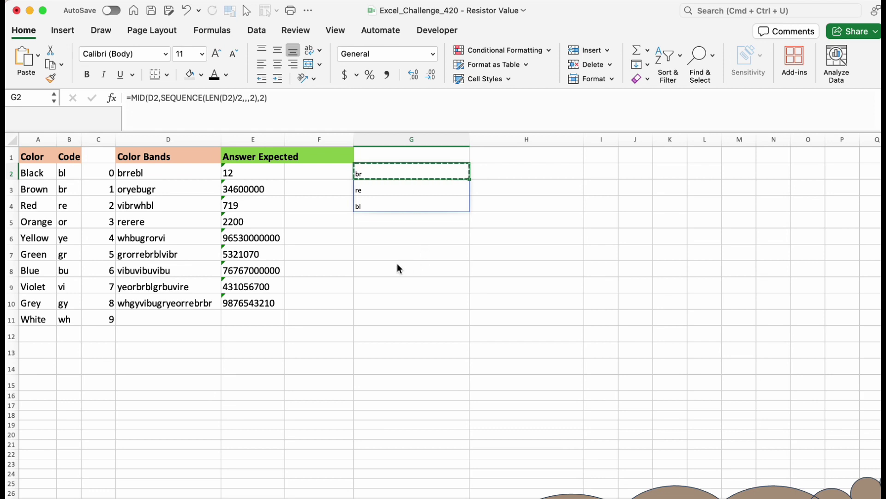
click(400, 285)
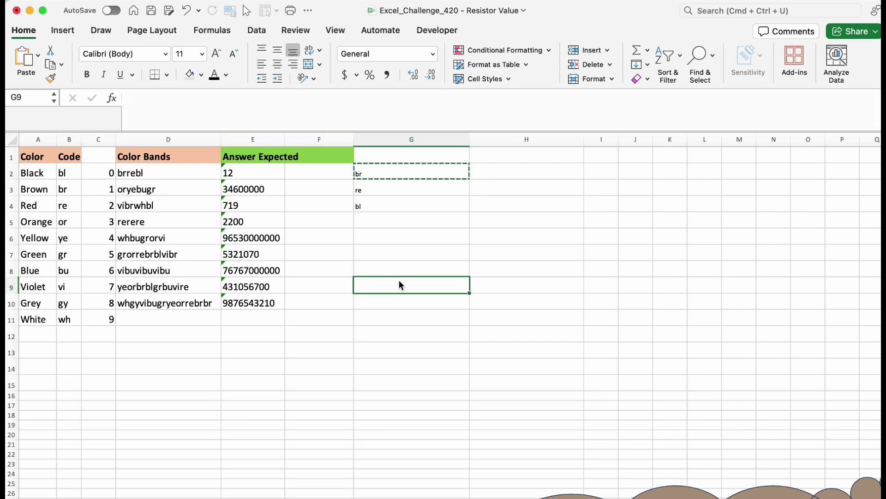
key(super+v)
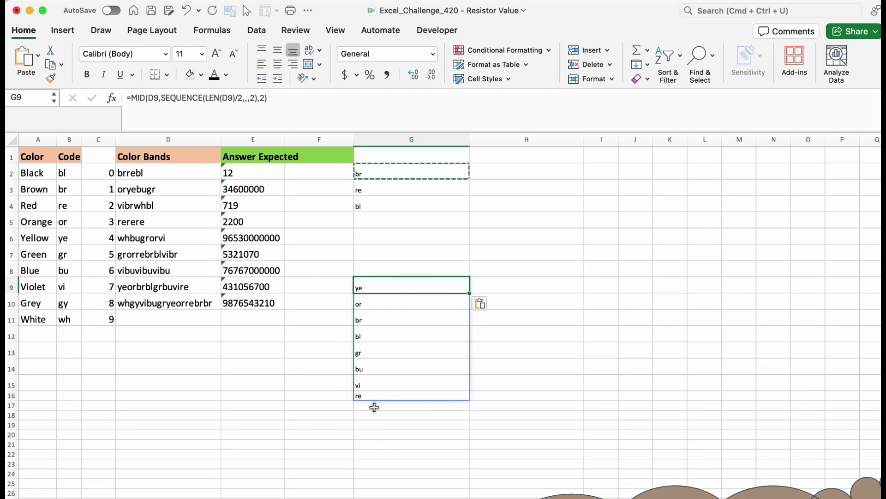
key(super+z)
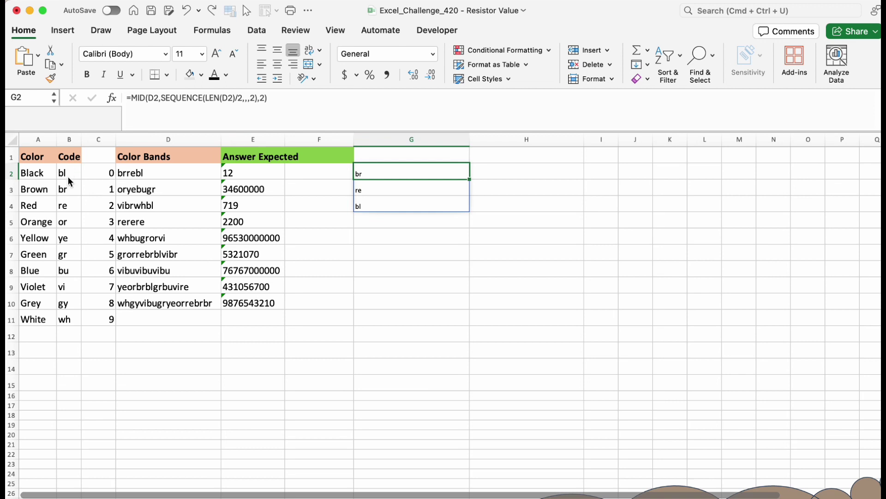
Wrap G2's MID formula in XMATCH with lookup array $B$2:$B$11 and match mode 0 for an exact match
click(131, 98)
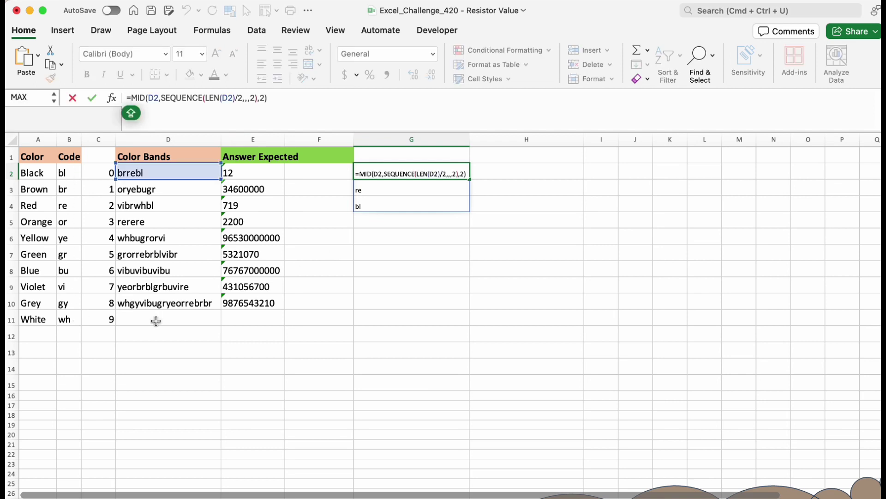
text(XMAT)
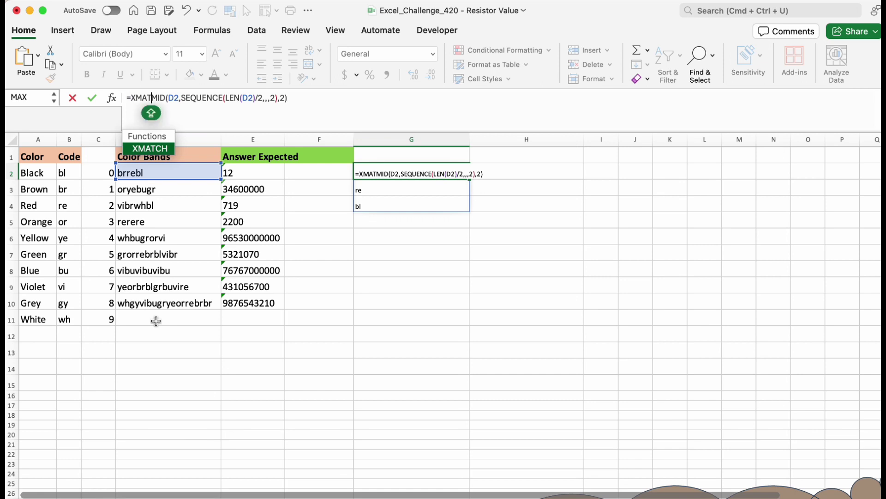
key(Tab)
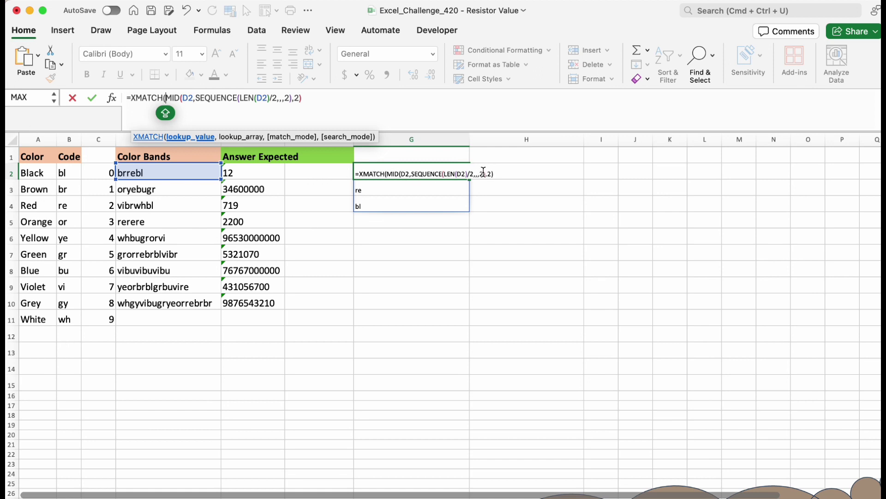
click(306, 105)
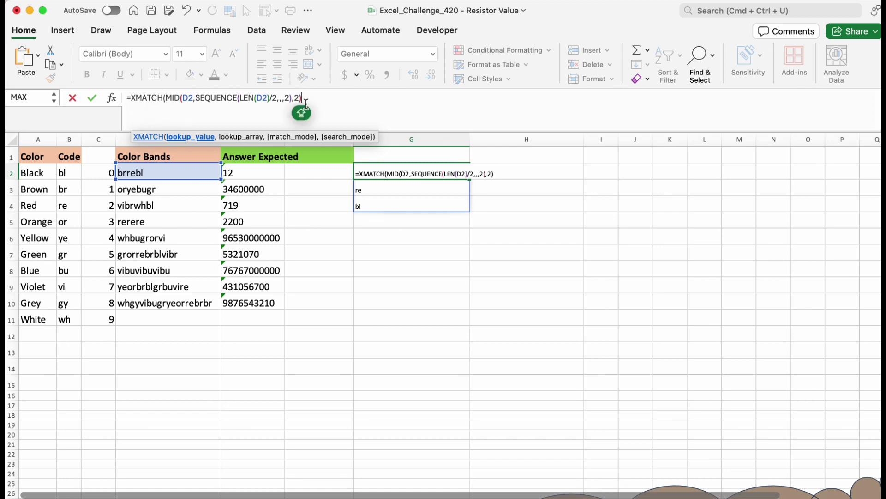
text(,)
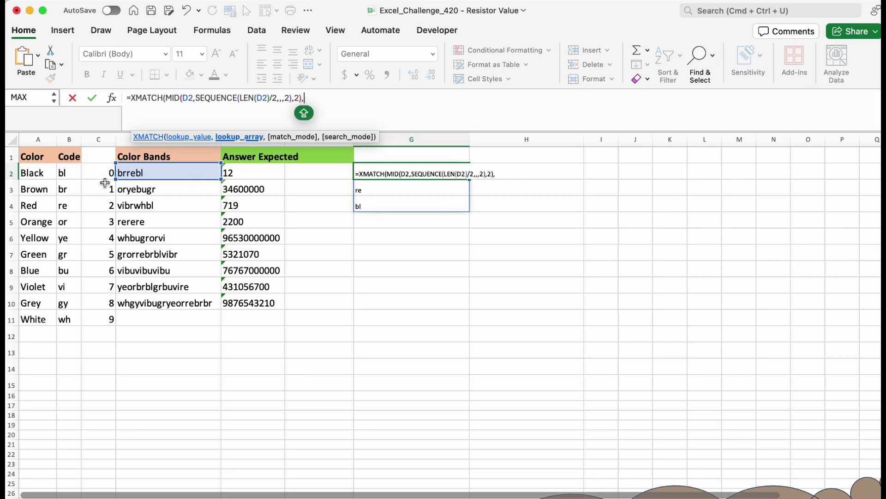
drag(61, 172, 67, 319)
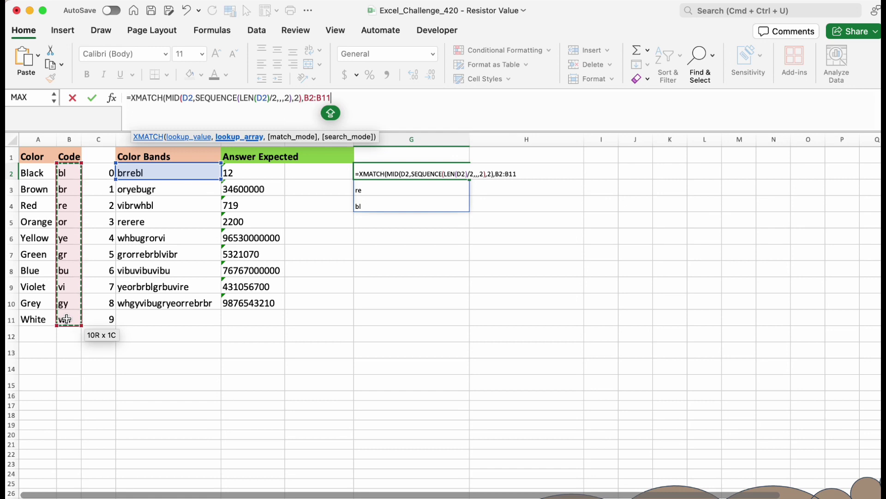
key(F4)
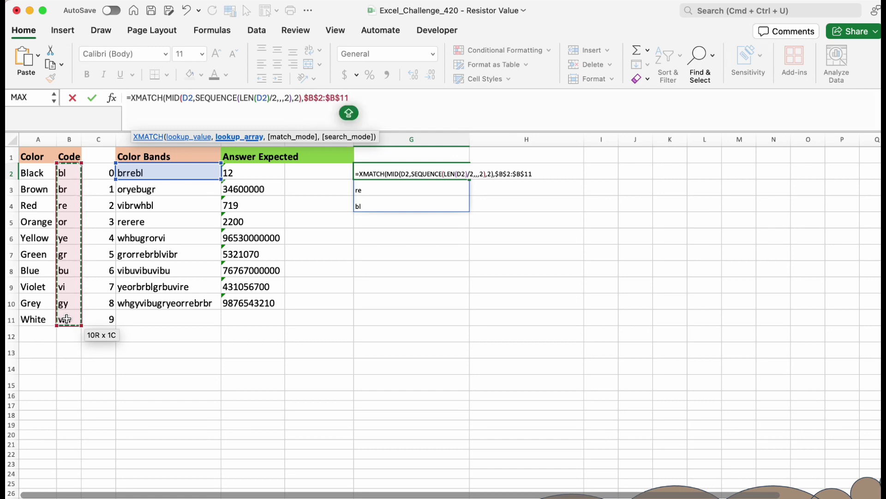
text(,)
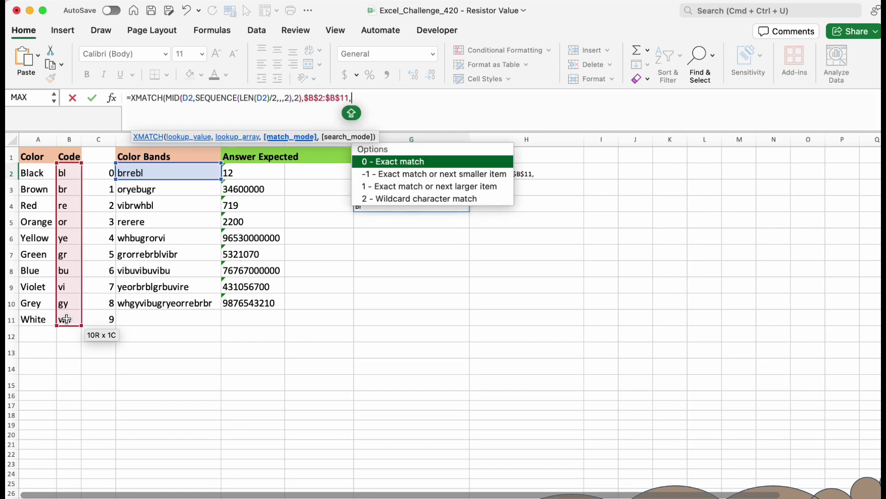
text(0))
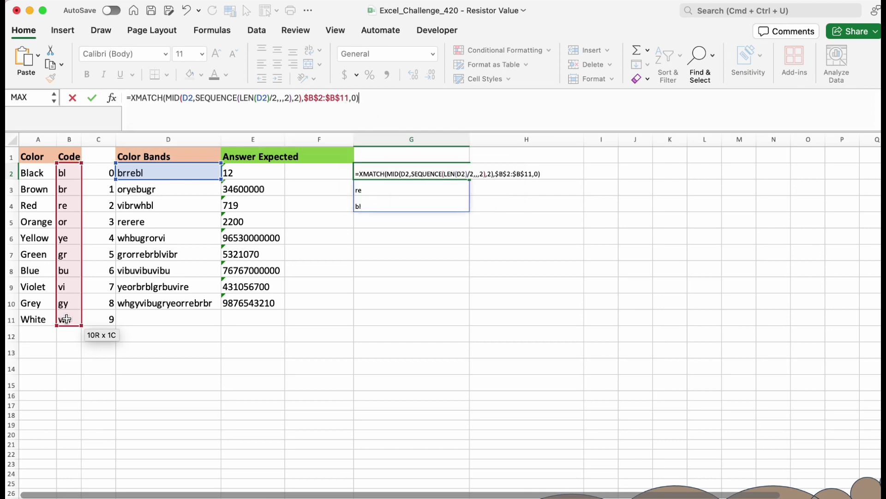
key(Return)
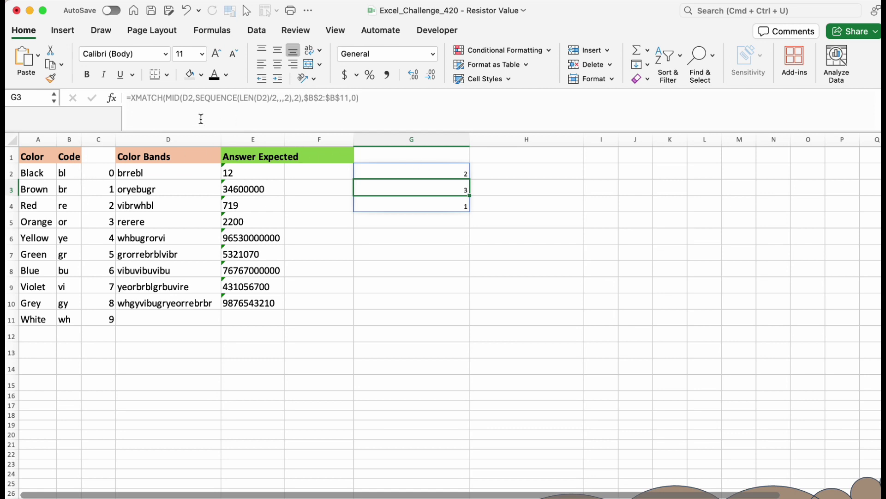
Subtract 1 from the XMATCH result in G2, making it =XMATCH(MID(D2,SEQUENCE(LEN(D2)/2,,,2),2),$B$2:$B$11,0)-1
click(435, 170)
double_click(435, 169)
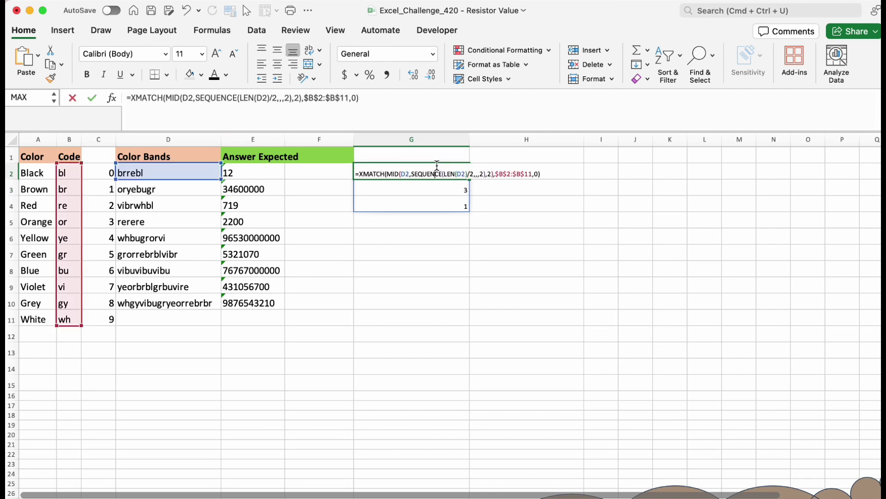
click(378, 98)
text(-)
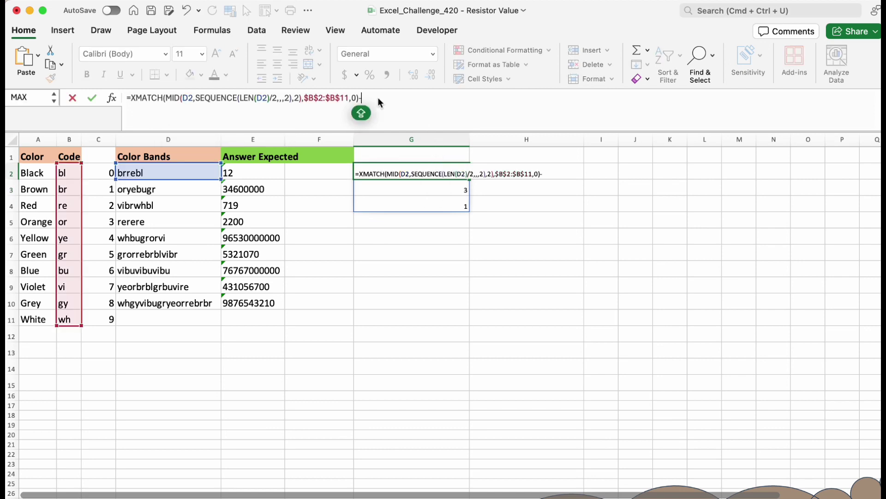
text(1)
key(Return)
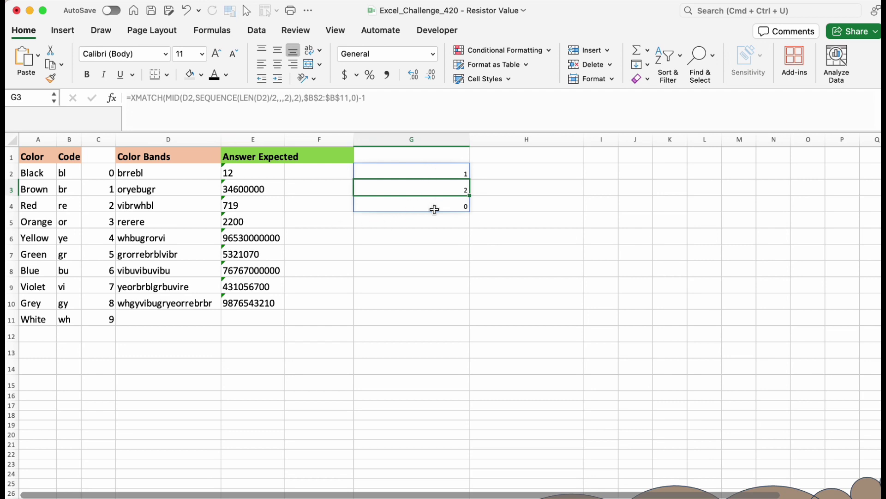
Test G2's XMATCH formula on the row 8 color bands by copying it into G8, and undo the paste
click(426, 171)
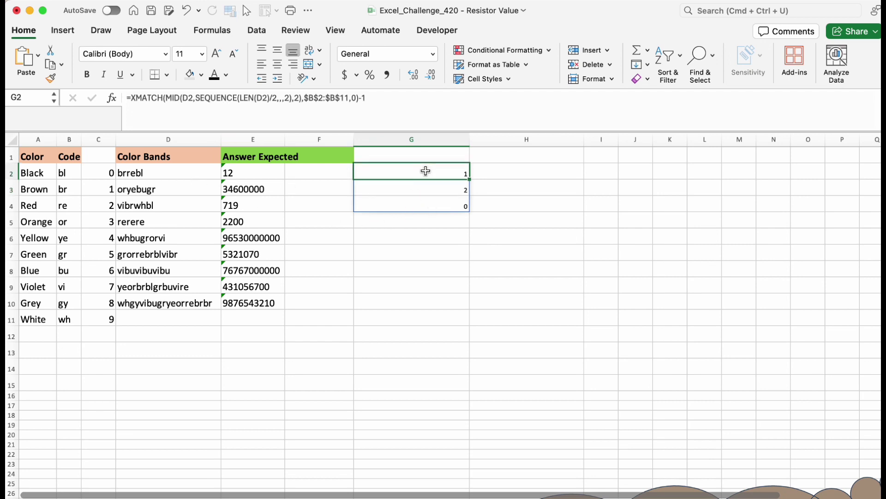
key(super+c)
click(420, 270)
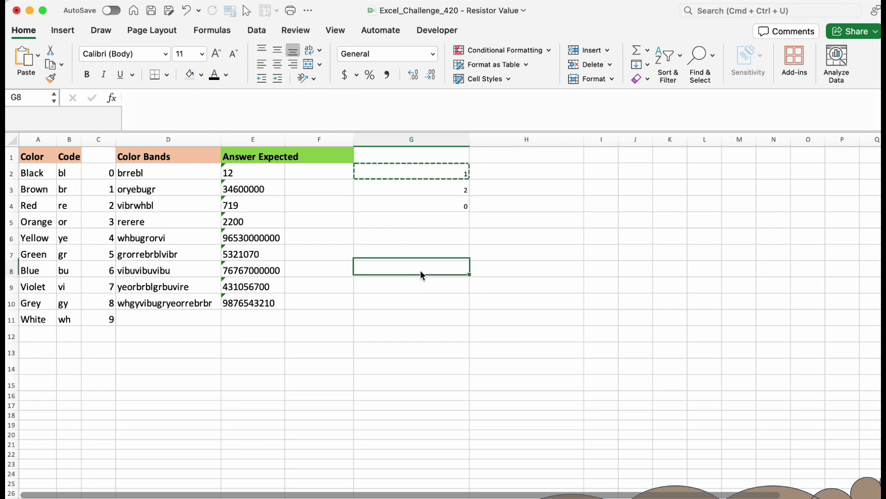
key(super+v)
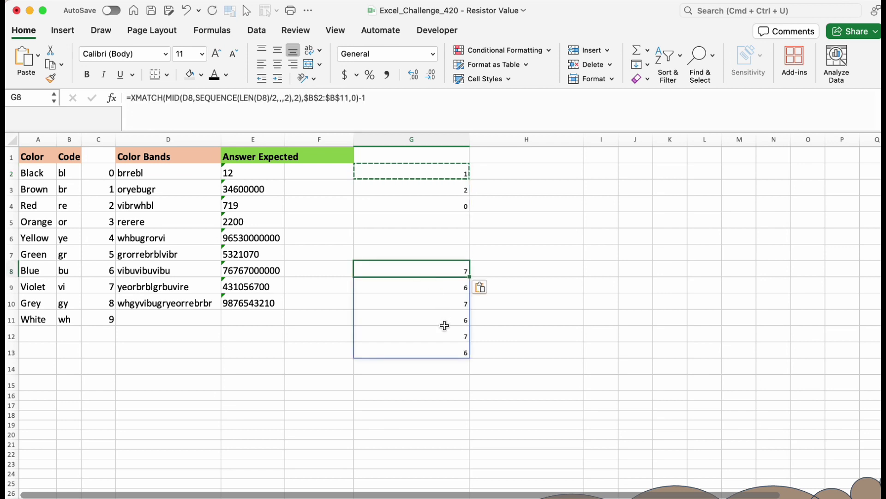
key(super+z)
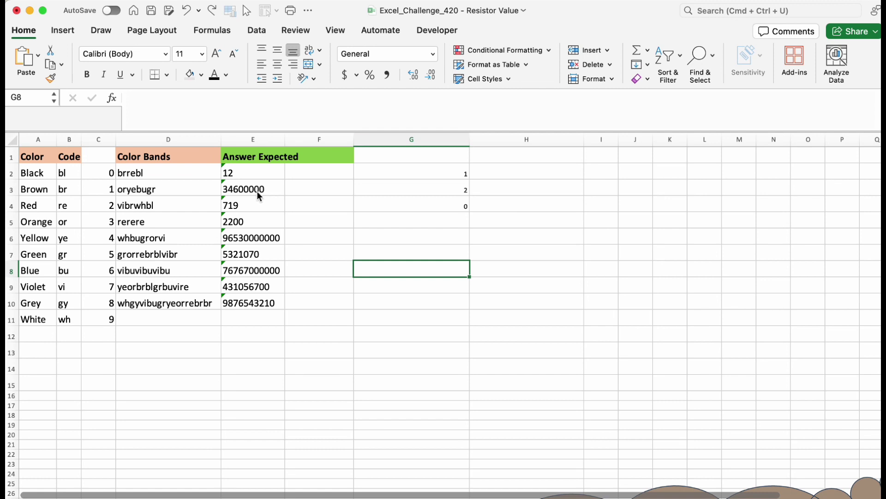
Wrap G2's XMATCH formula in LET, naming the expression including its -1 as a and returning a
click(409, 173)
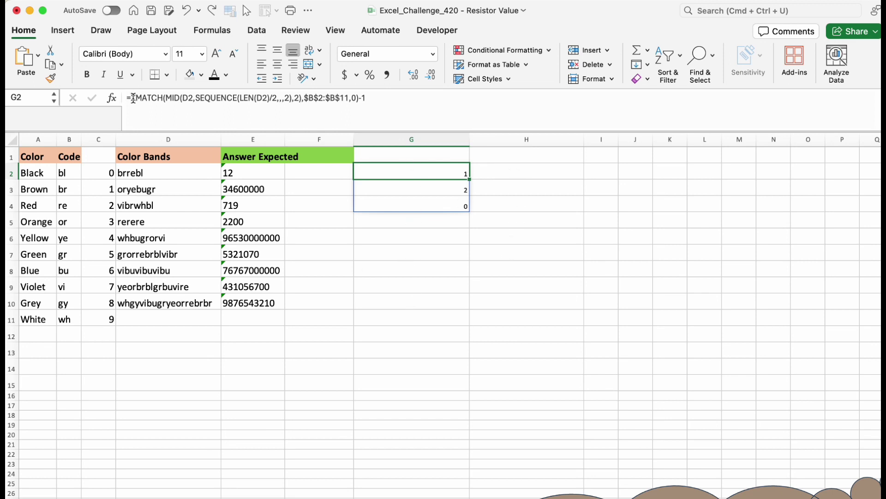
click(132, 98)
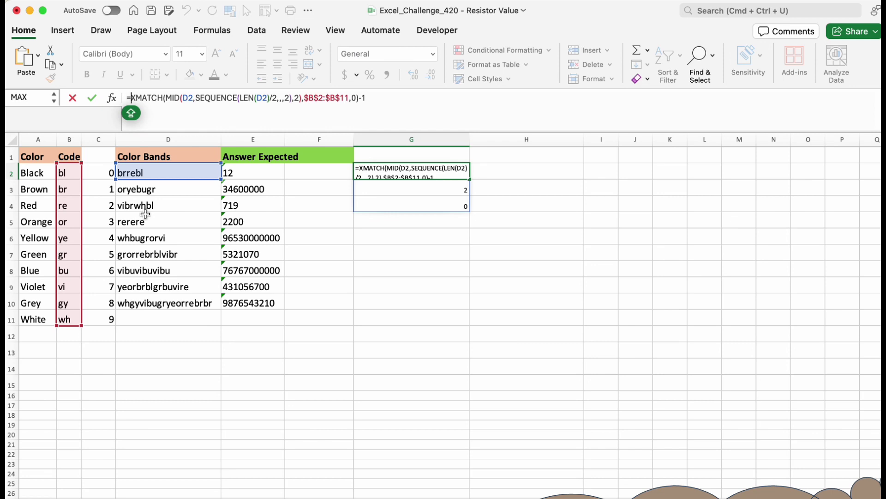
text(LET)
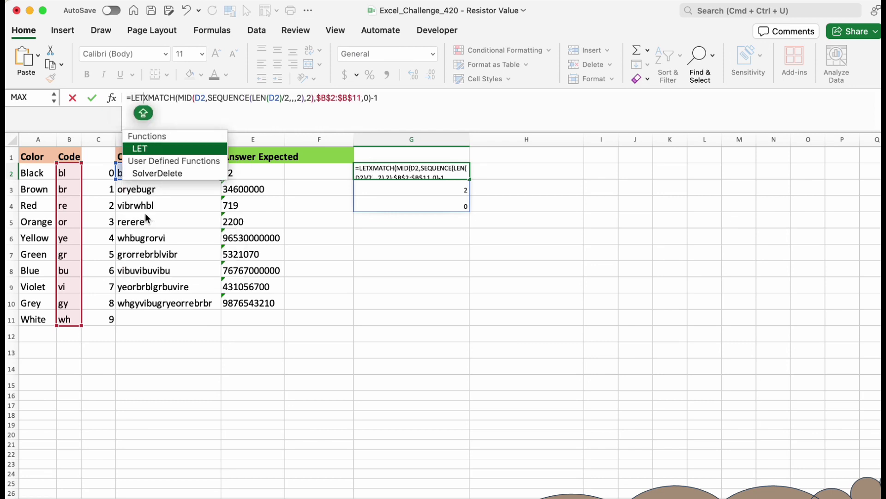
key(Tab)
text(A)
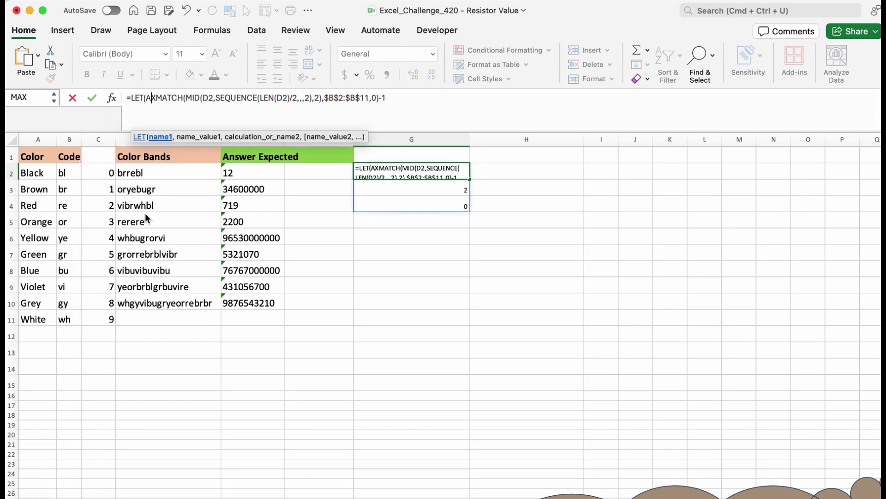
key(BackSpace)
text(a)
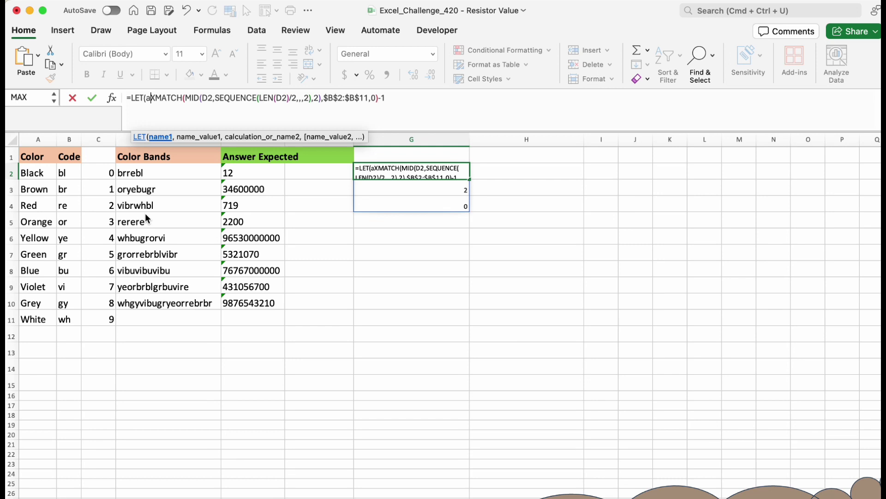
text(, )
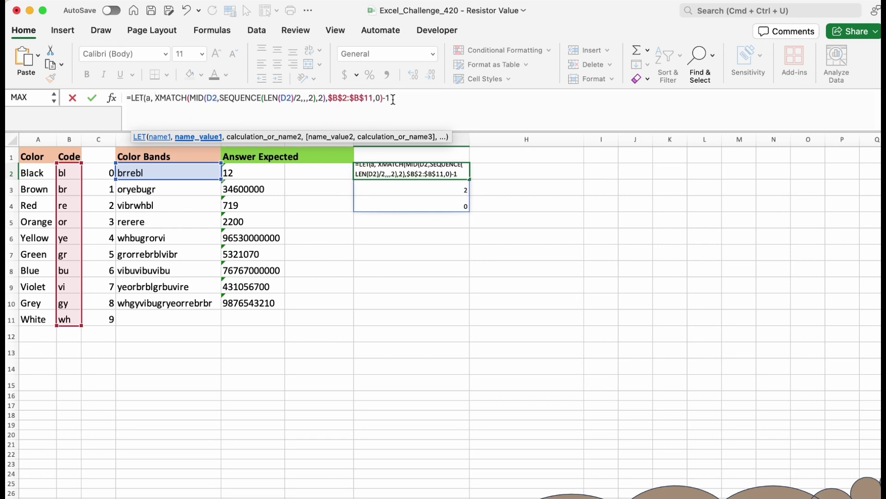
text(,)
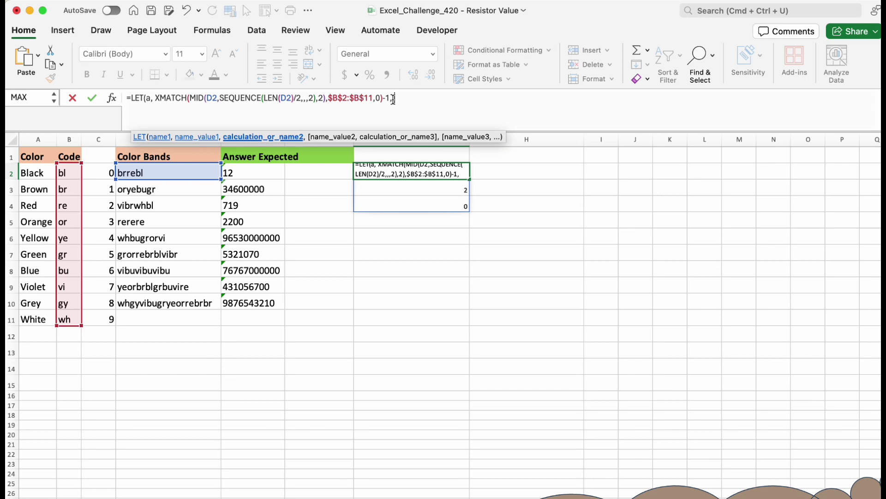
text( a)
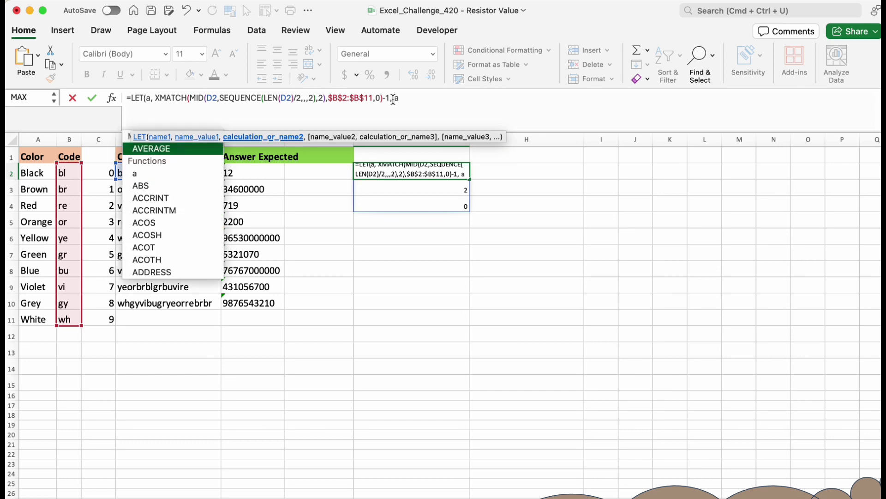
text())
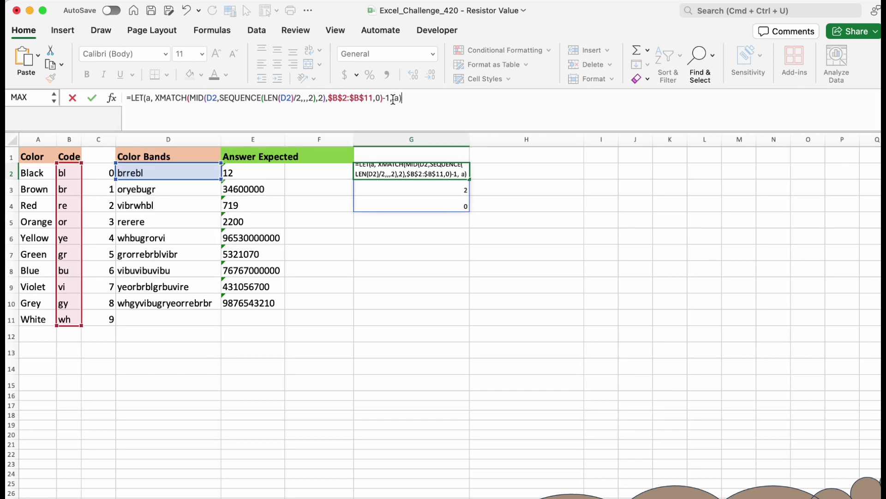
key(Return)
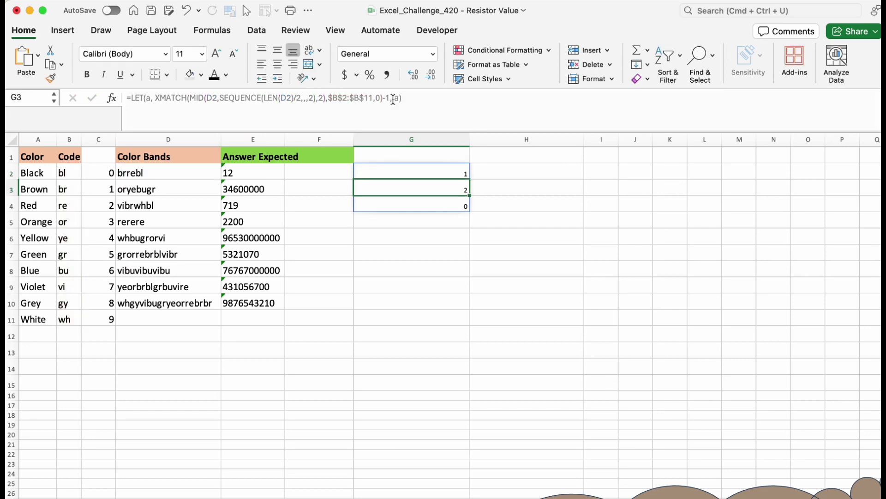
Remove the returned a from the end of G2's LET formula and insert a line break before its closing parenthesis
click(444, 170)
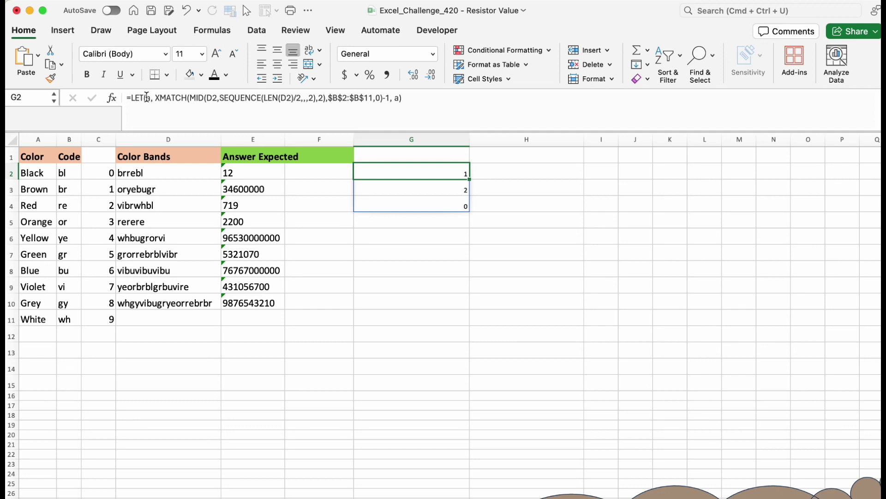
click(148, 99)
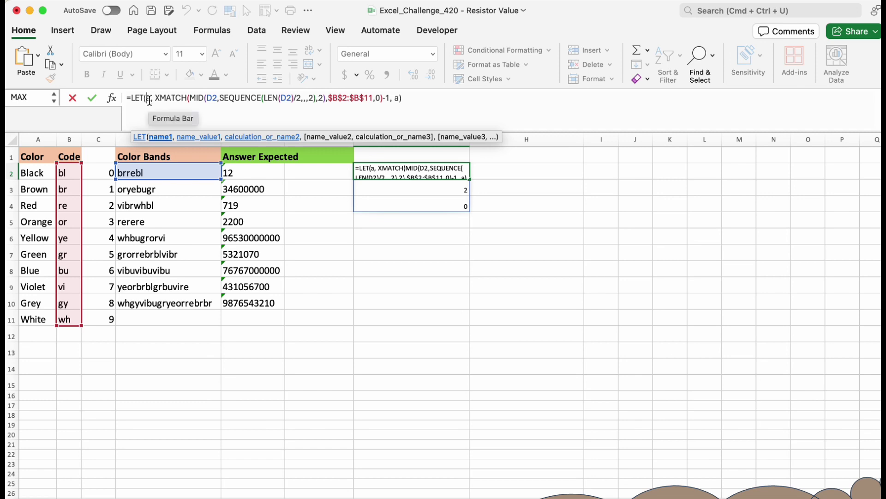
click(400, 98)
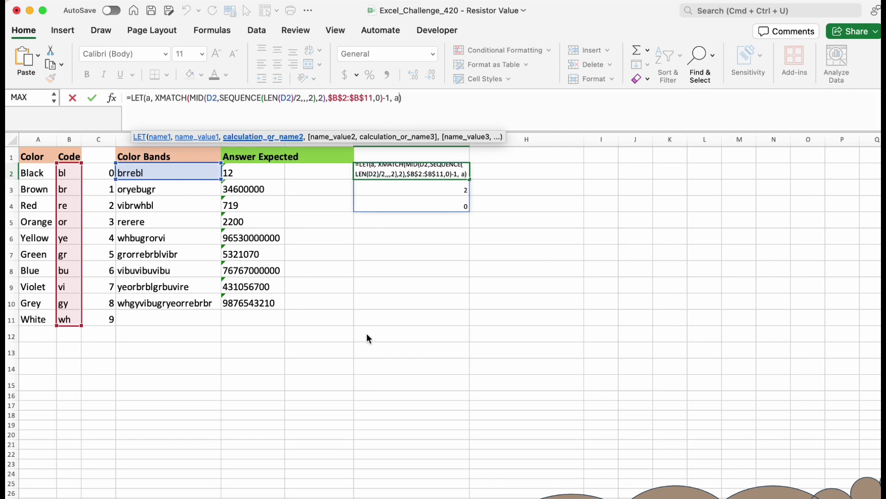
key(BackSpace)
text(a)
key(BackSpace)
key(alt+Return)
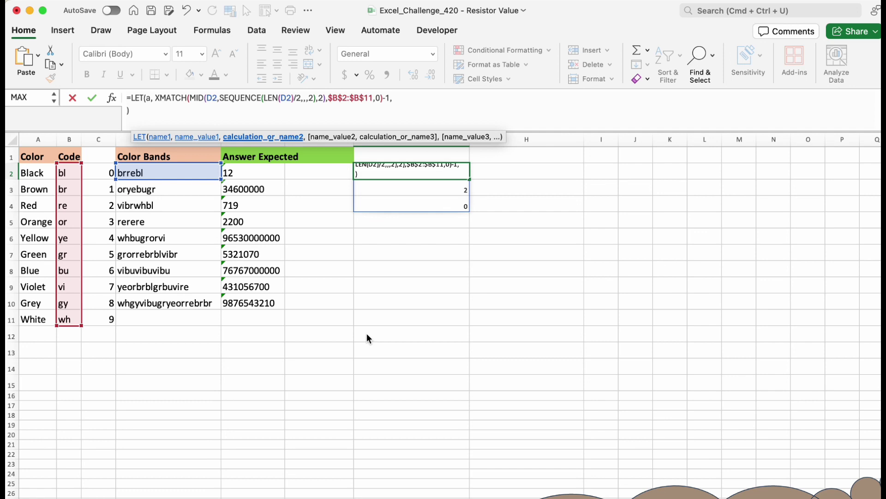
Define b as DROP(a,-1) on the second line of G2's LET formula and return b
text(b)
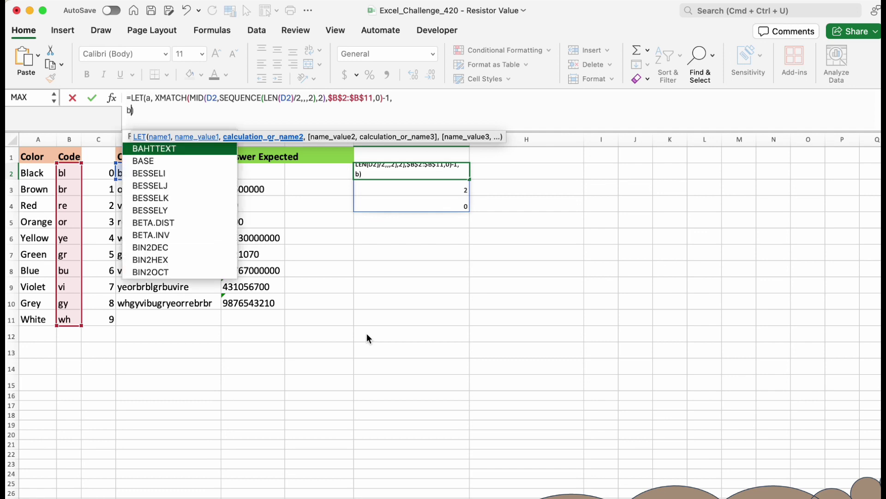
text(,)
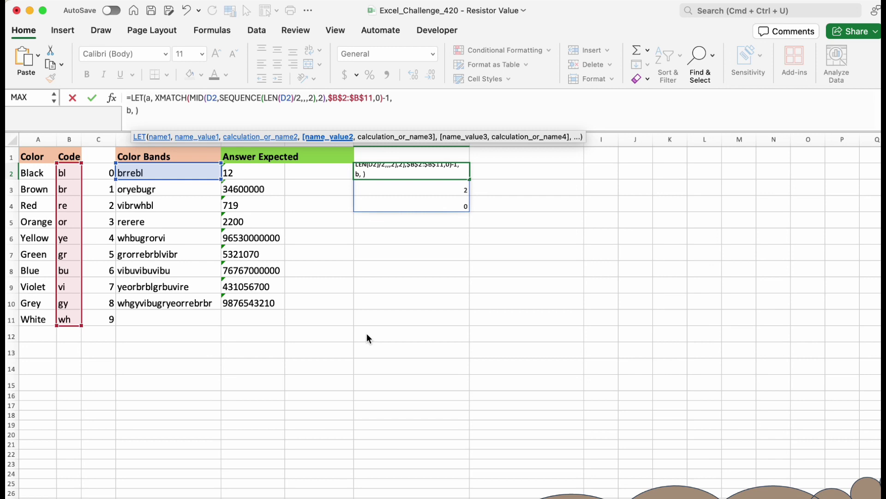
text(drop)
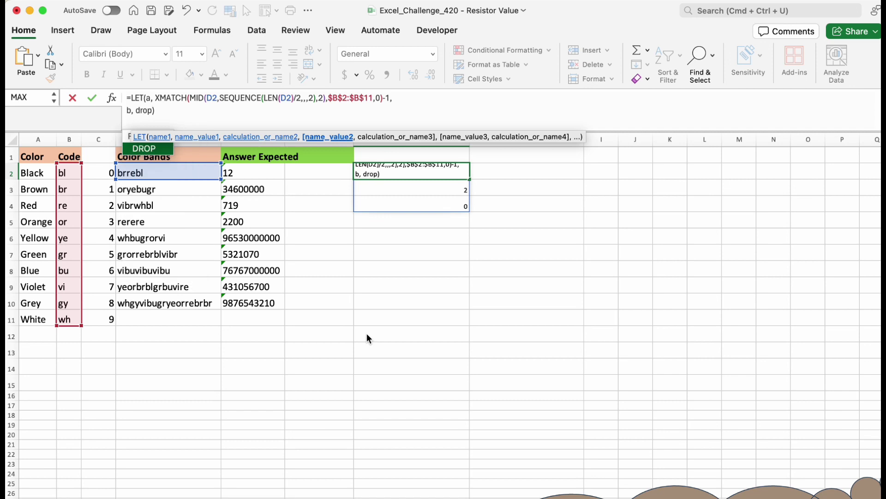
key(Tab)
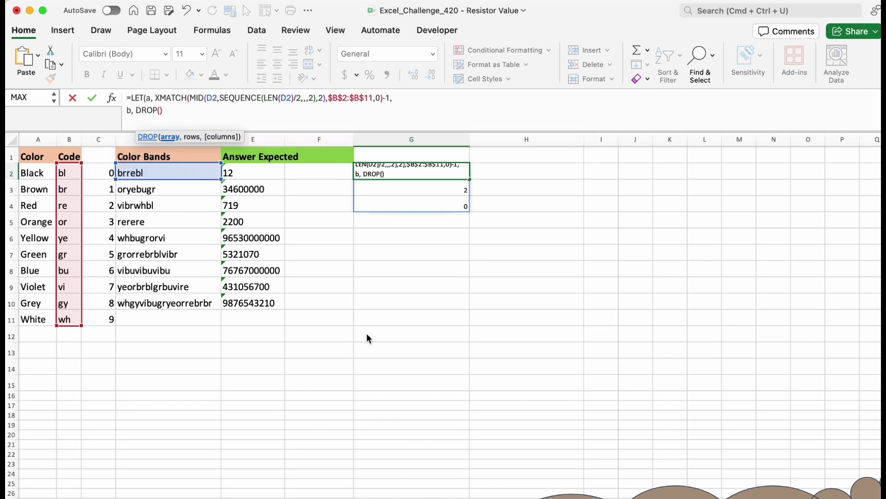
text(a)
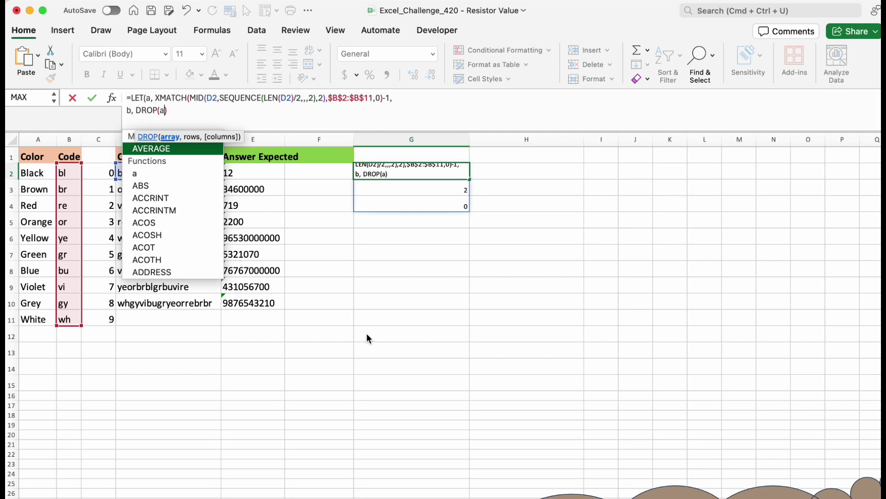
text(,)
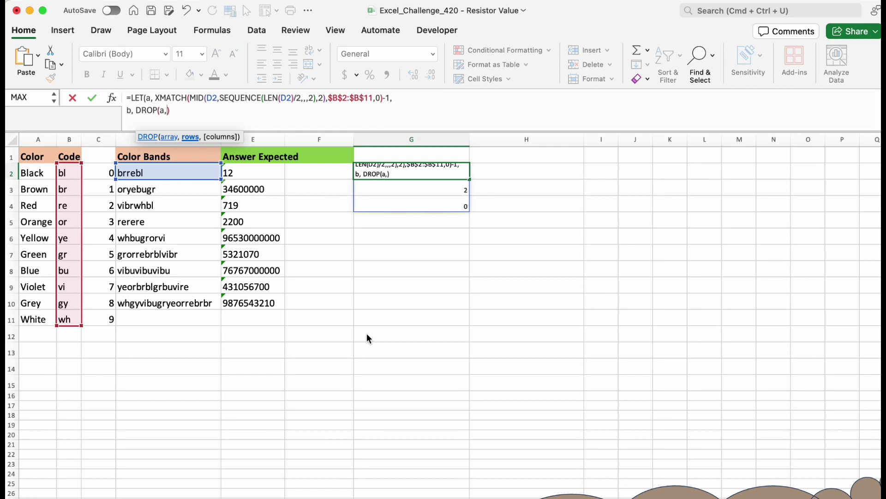
text(-1))
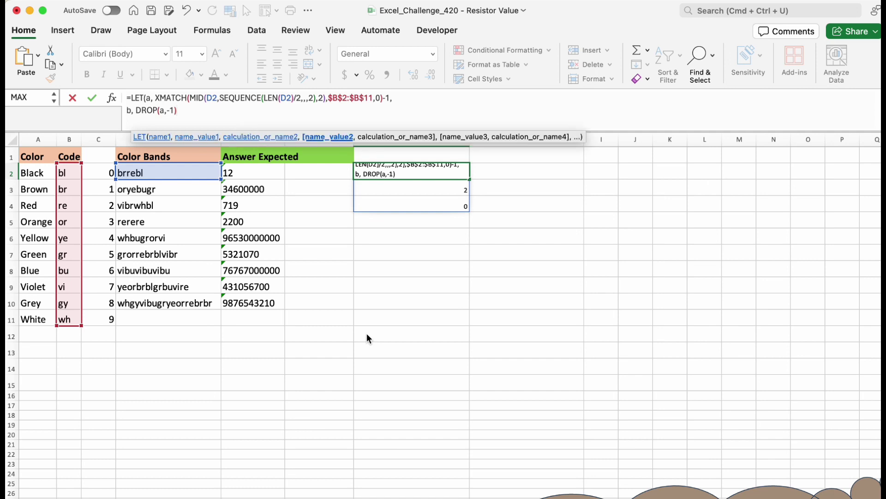
text(,)
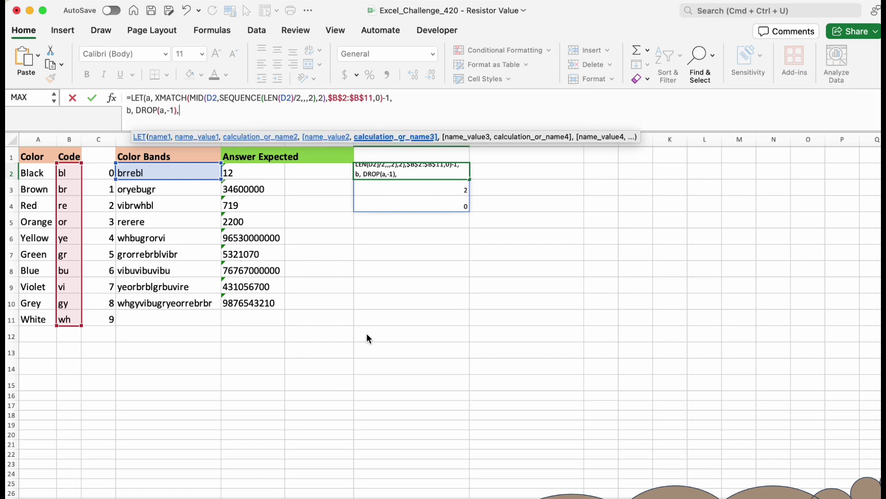
text(b)
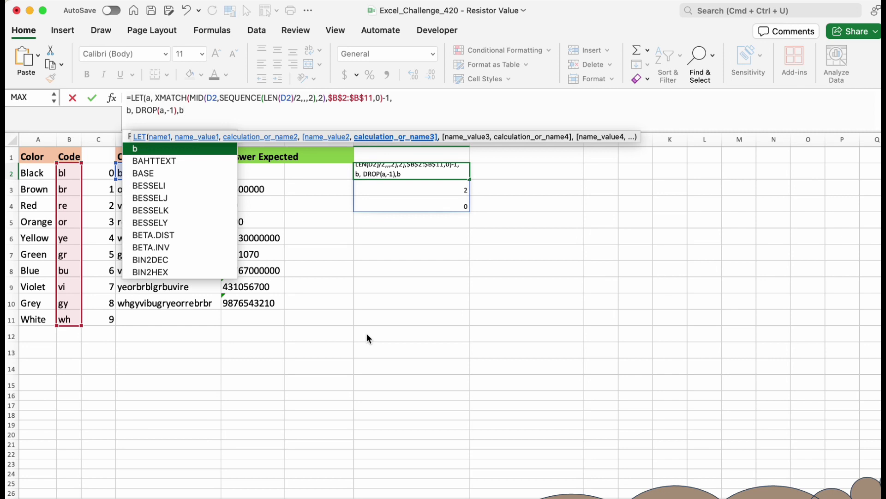
text())
key(Return)
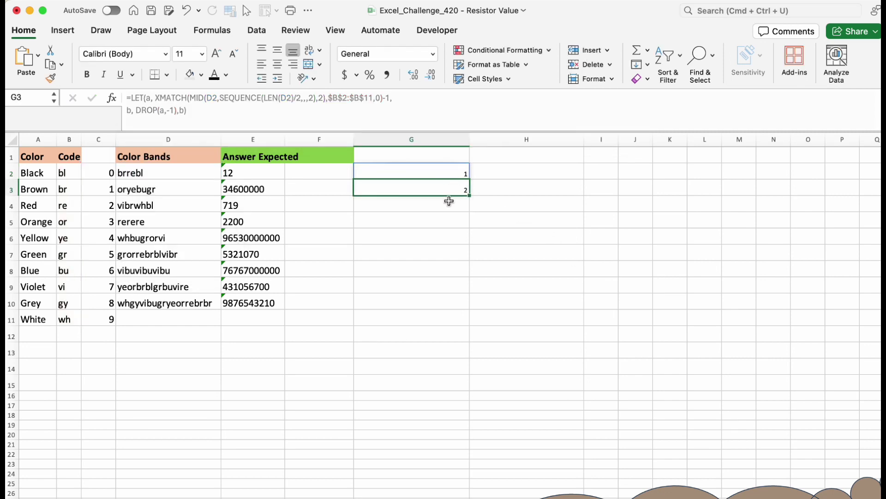
Test G2's DROP formula on the row 6 color bands by copying it into G6
click(427, 168)
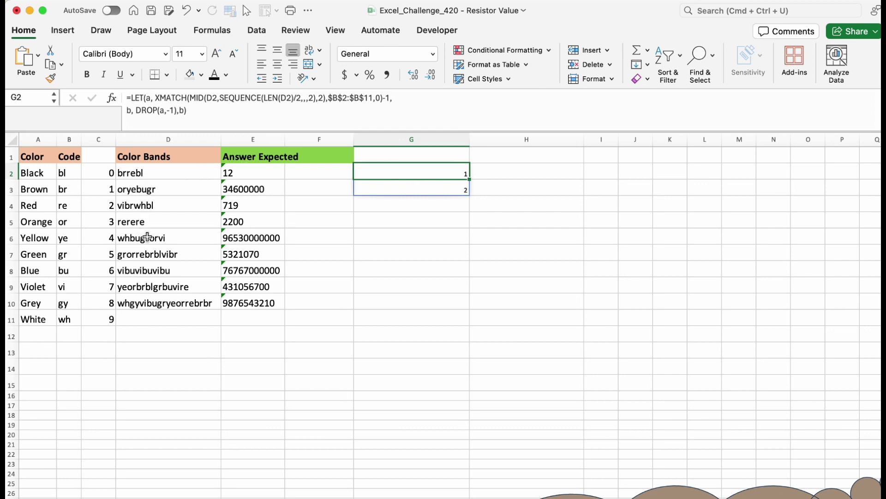
key(super+c)
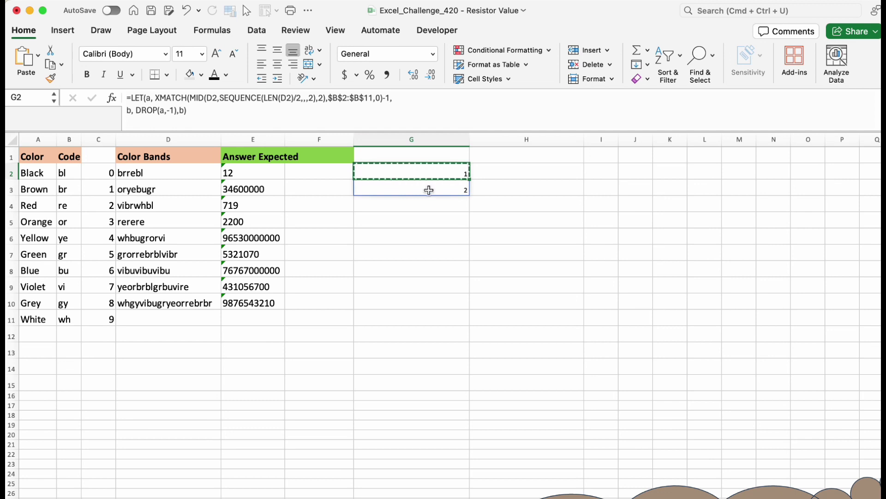
click(409, 240)
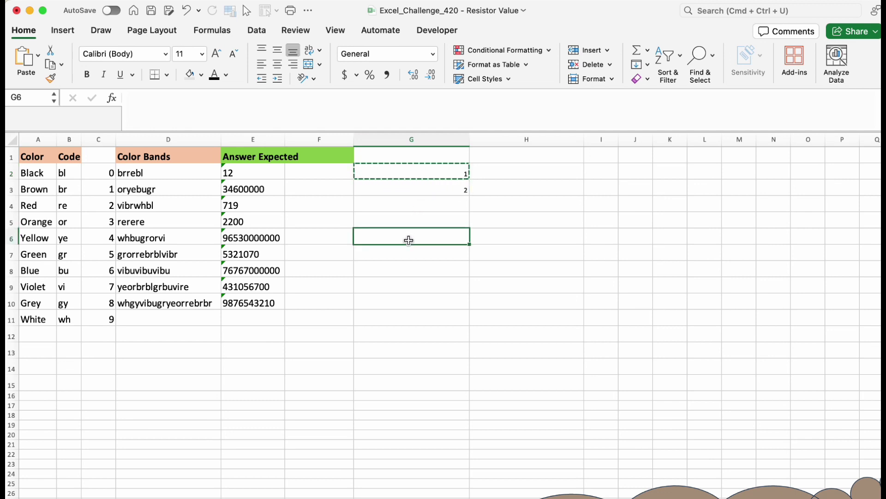
key(super+v)
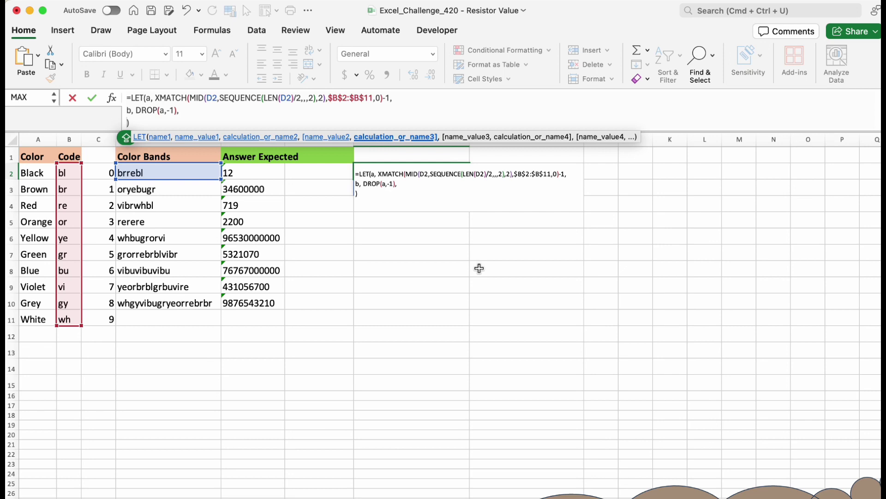
Define c as TAKE(a, -1) on the third line of G2's LET formula and return c
text(c)
key(BackSpace)
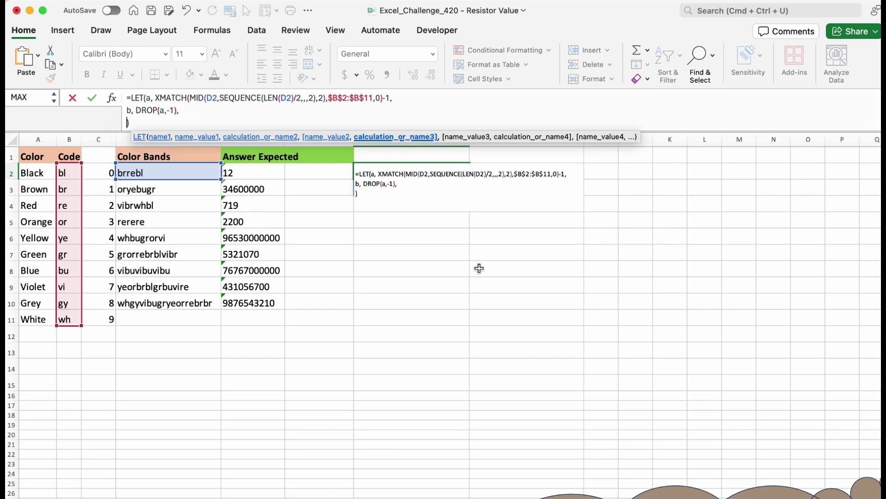
text(c, )
text(take)
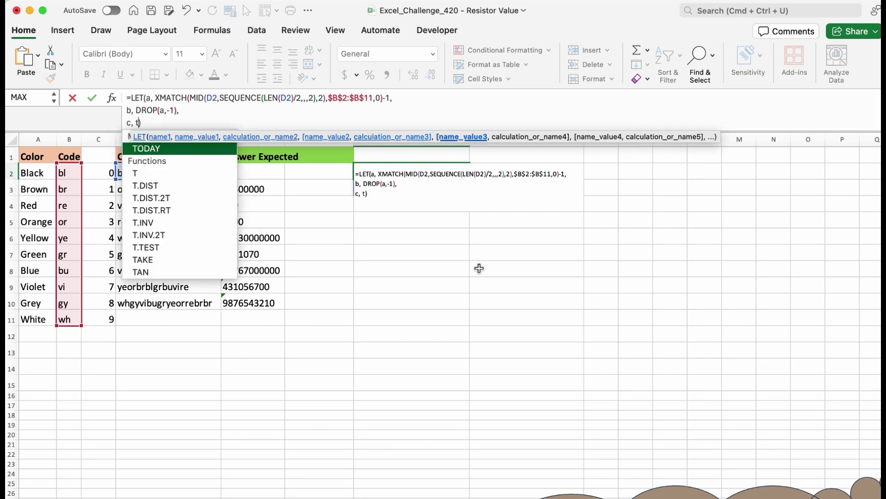
key(Tab)
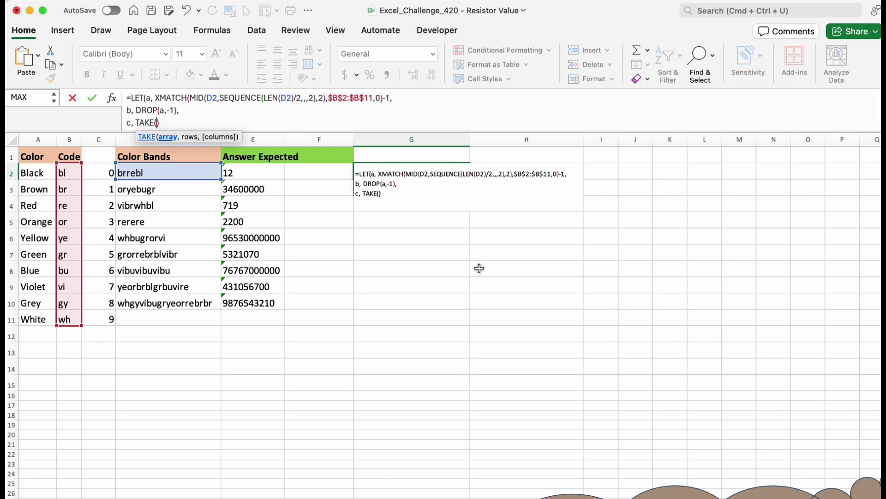
text(a,)
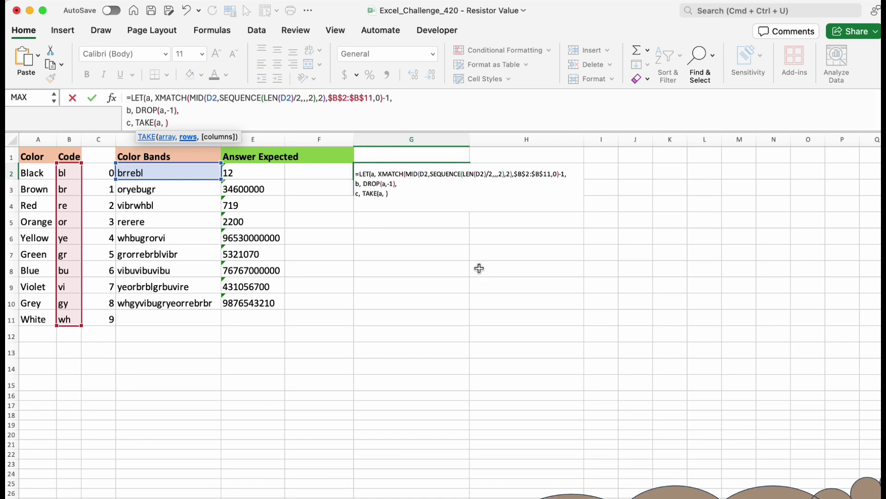
text(-1),)
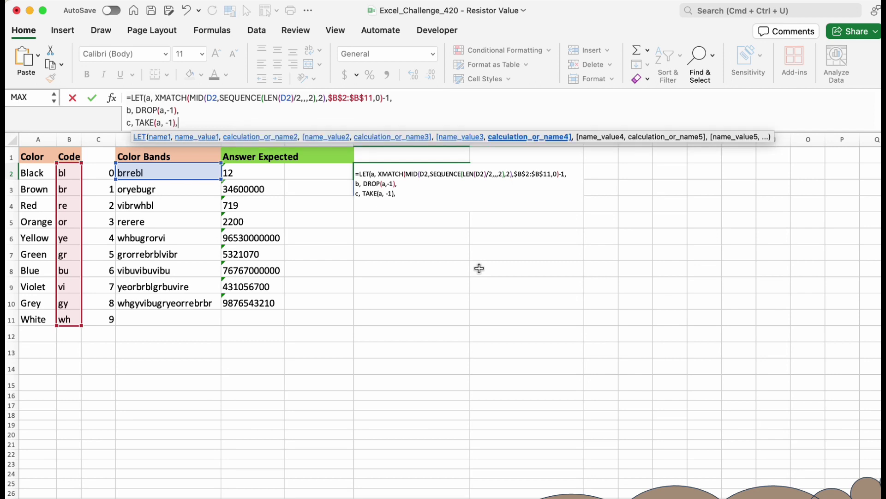
text(c))
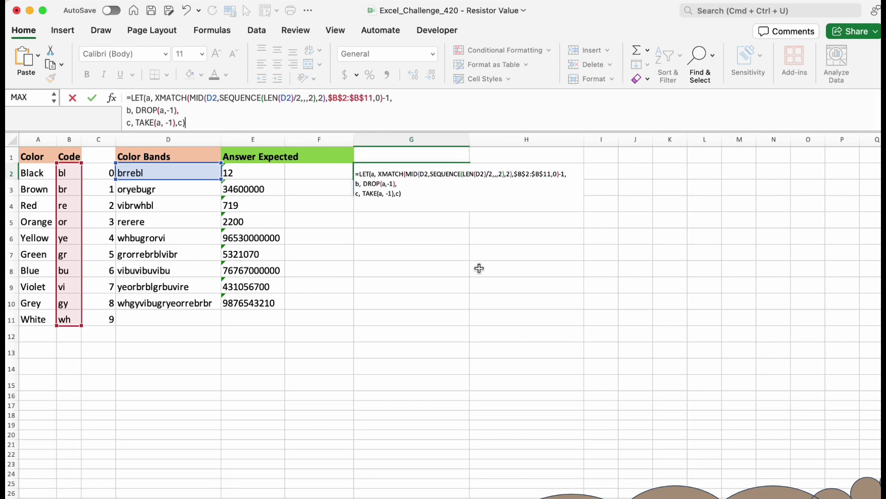
key(Return)
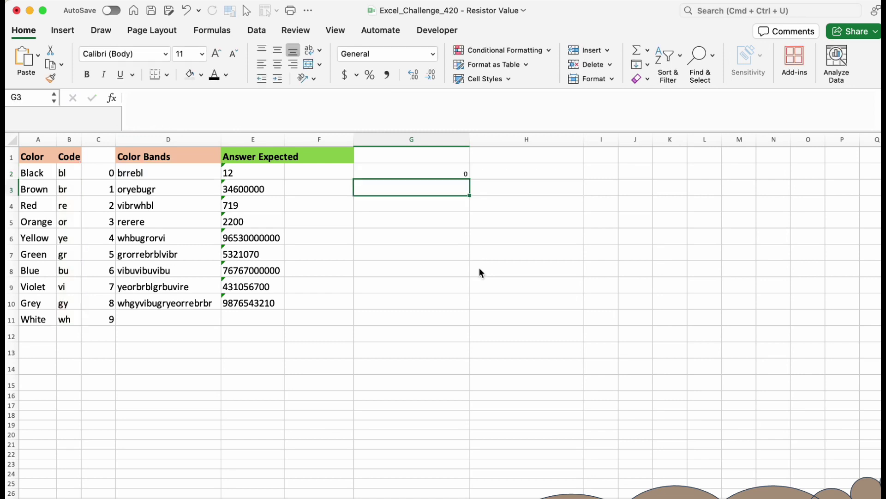
Test G2's TAKE formula on the row 6 color bands by copying it into G6, and undo the paste
click(410, 173)
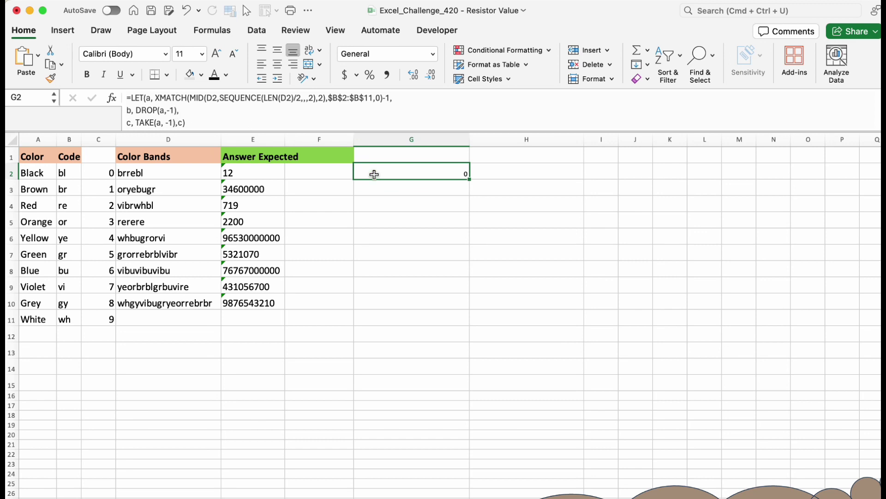
key(super+c)
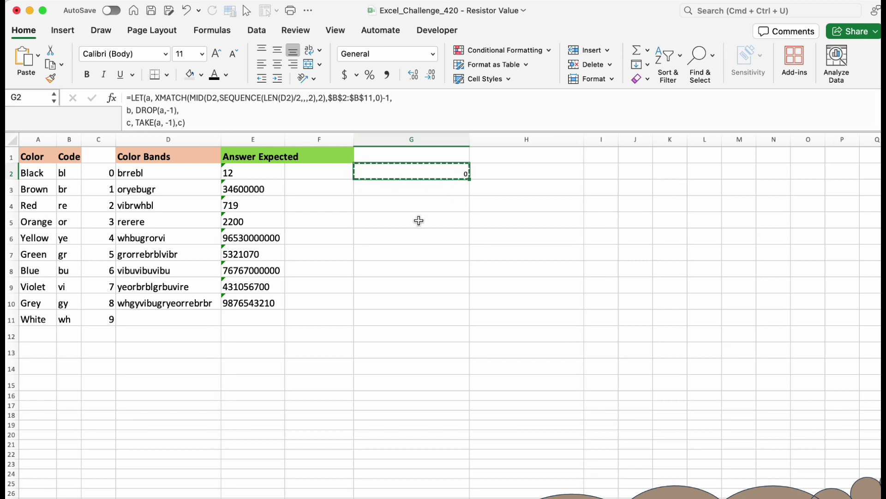
click(410, 235)
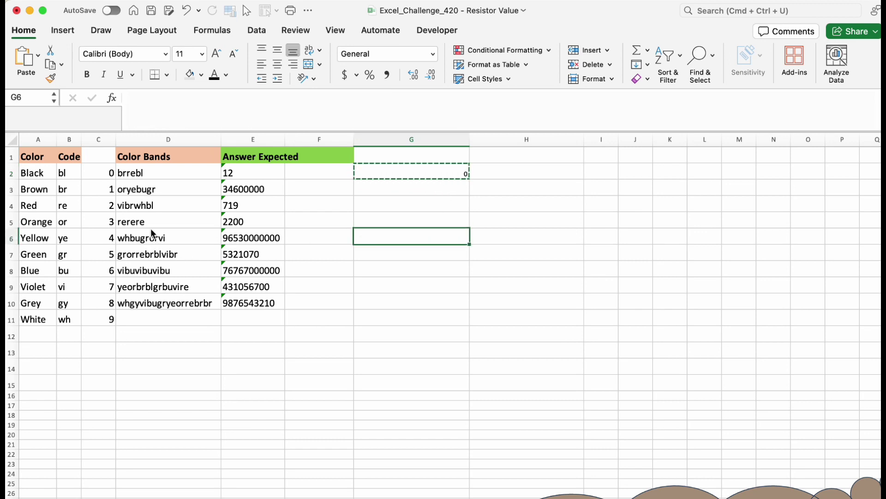
key(super+v)
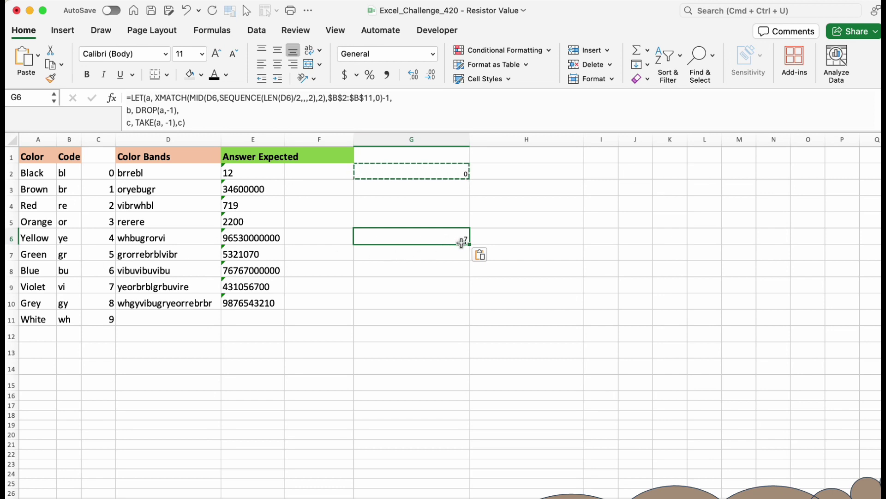
key(Escape)
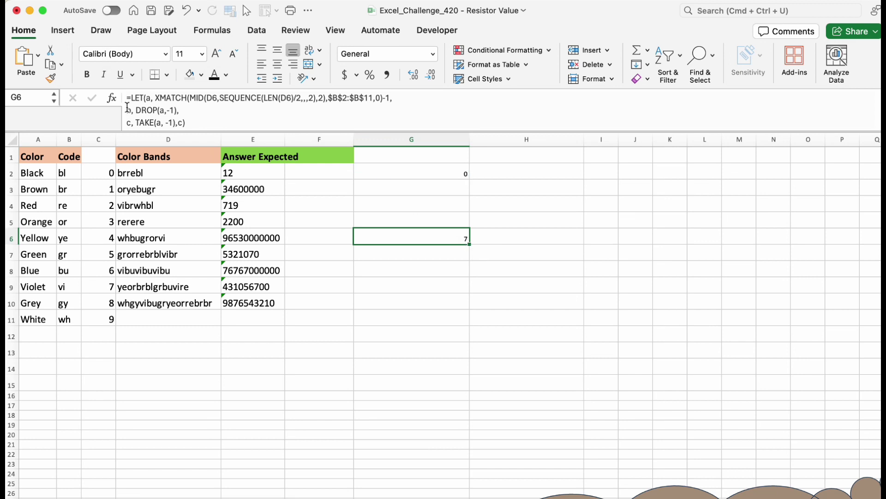
key(super+z)
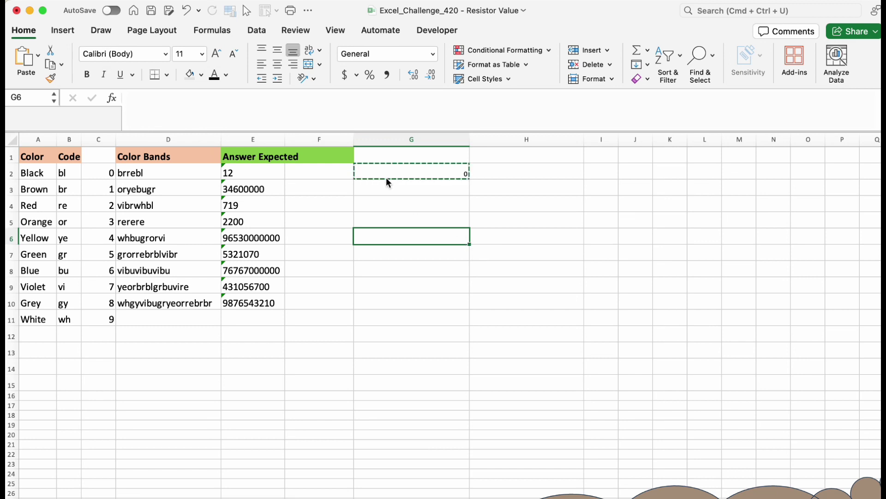
key(Escape)
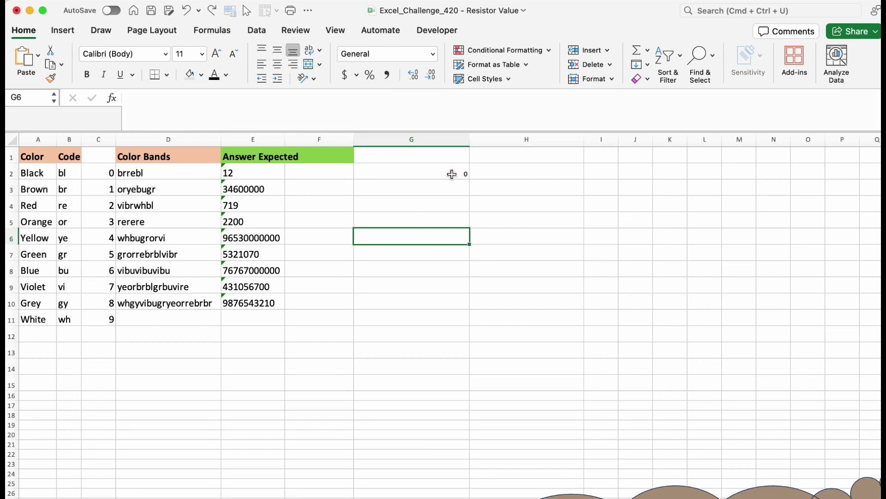
Insert REPT with 0 as its text before TAKE(a, -1) in c of G2's LET formula and try to commit it
click(452, 174)
click(136, 122)
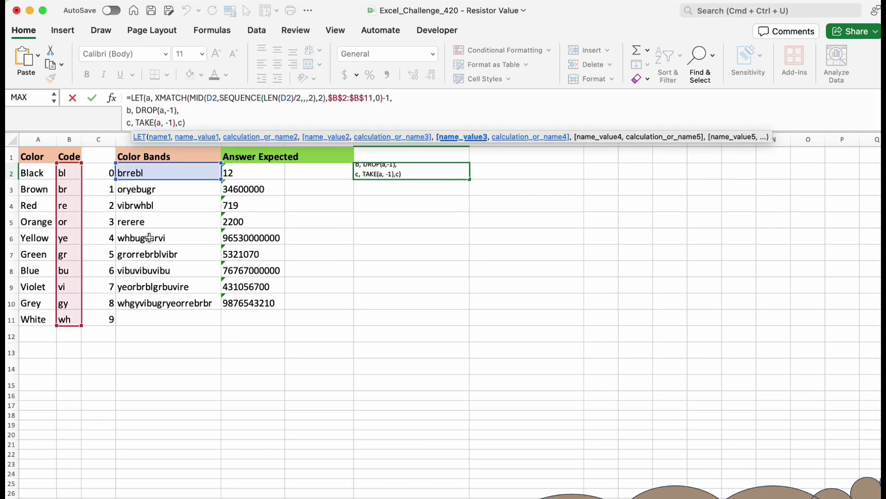
text(re)
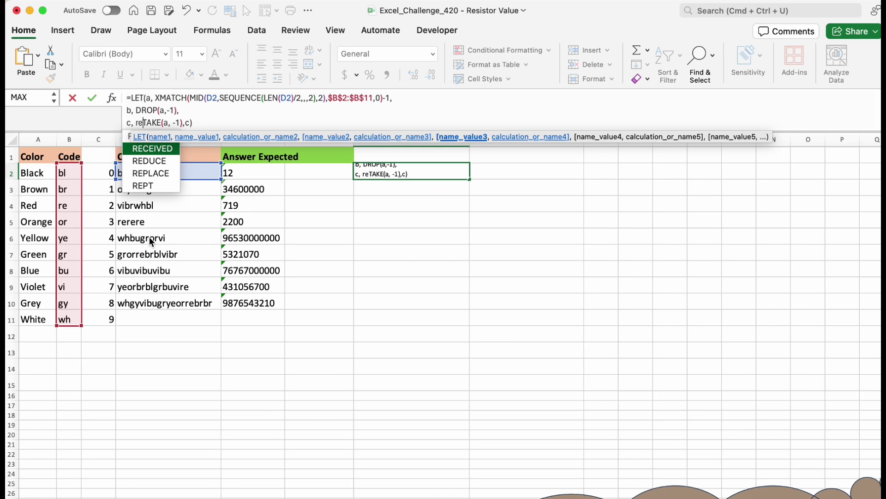
text(pt)
key(Tab)
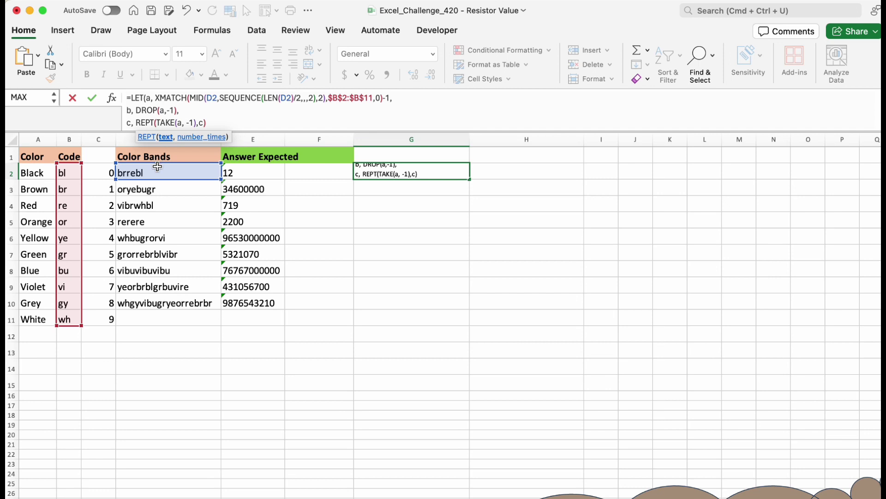
text(0)
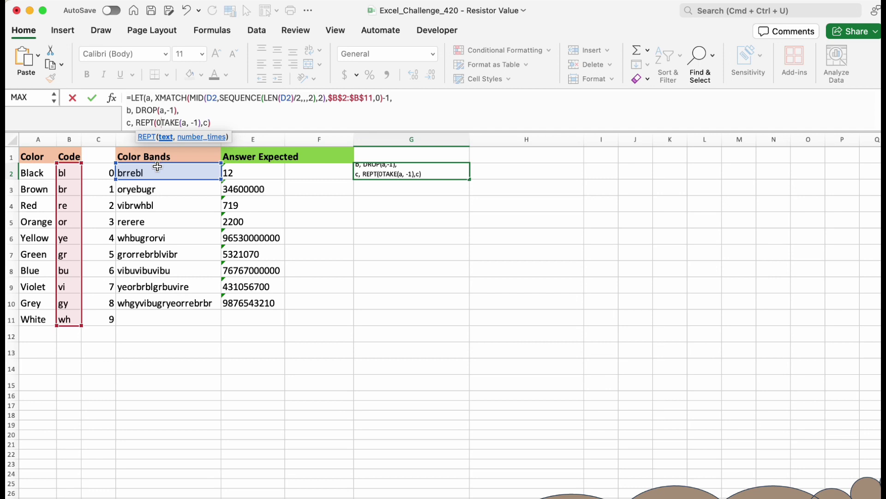
text(,)
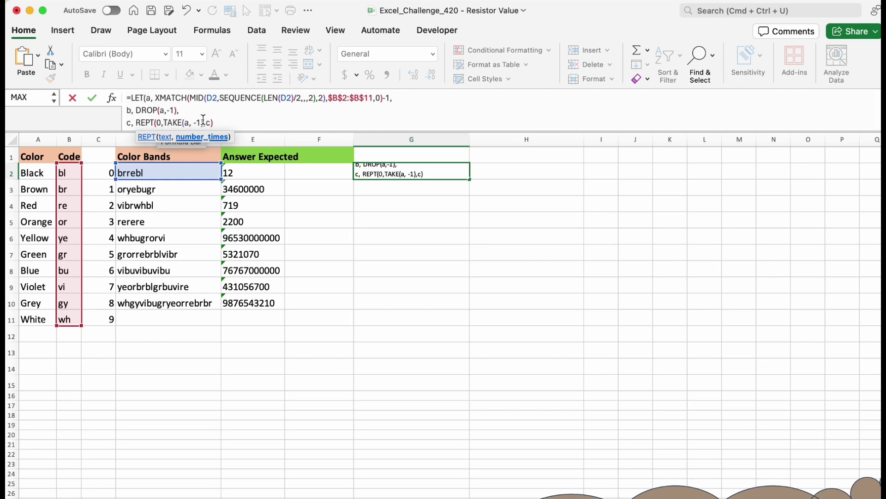
key(Return)
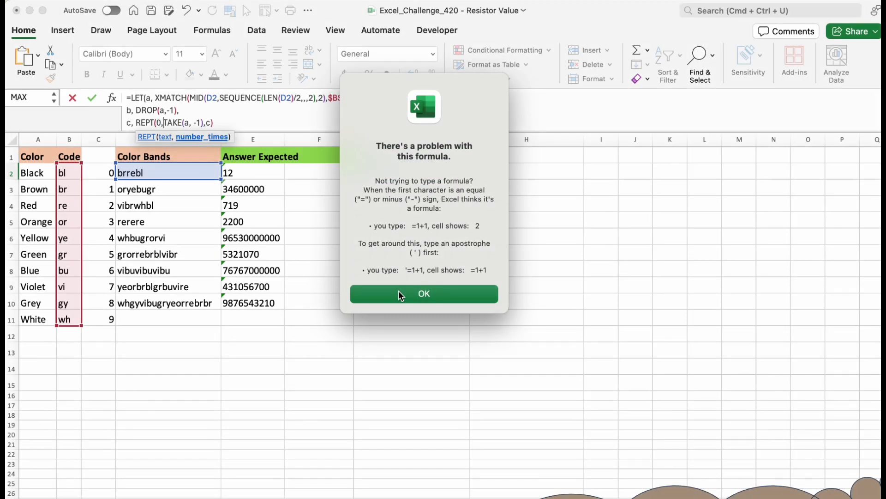
click(398, 290)
Close the REPT function after TAKE(a, -1) so c reads REPT(0,TAKE(a, -1)), and commit G2's formula
click(232, 125)
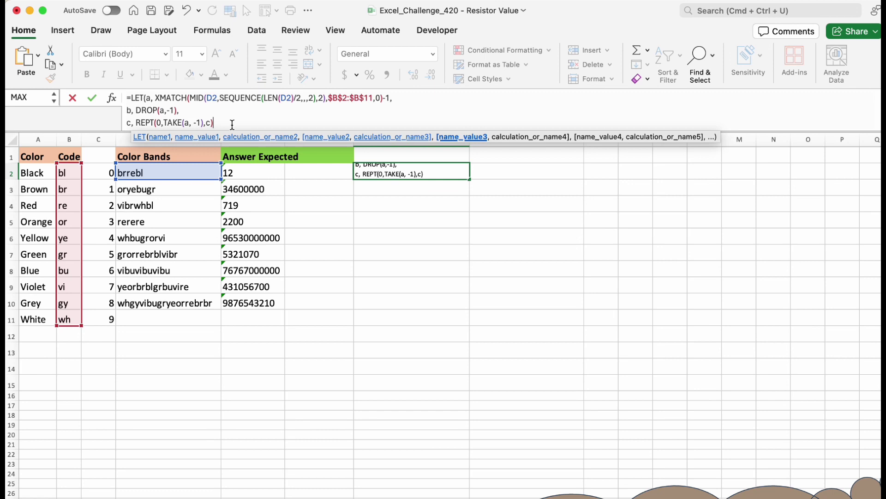
click(205, 122)
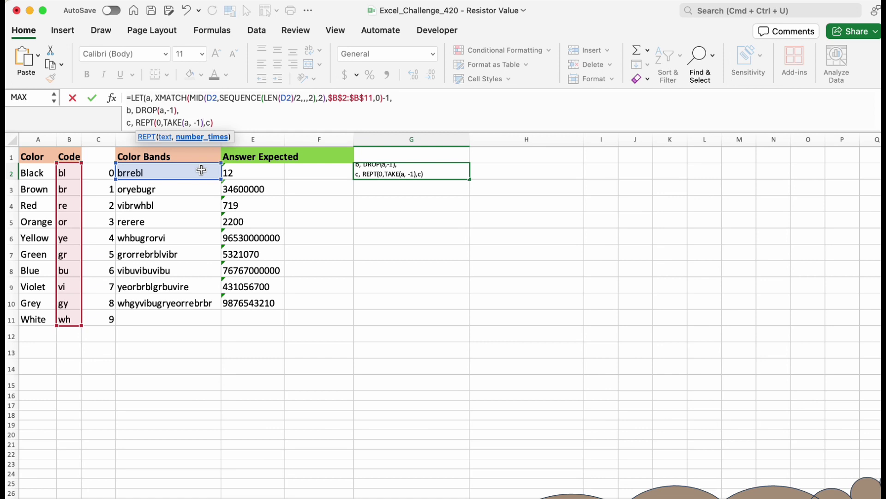
text())
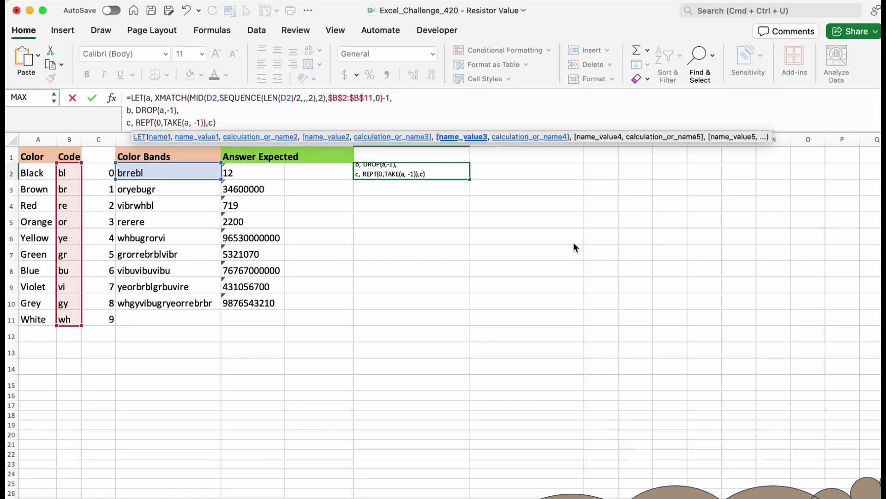
key(Return)
Test G2's REPT formula on the row 6 color bands by copying it into G6, and undo the paste
click(454, 169)
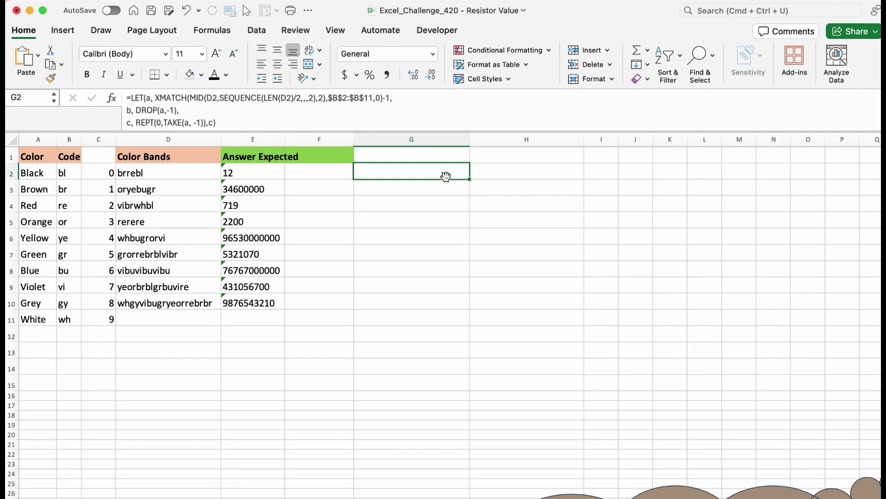
key(super+c)
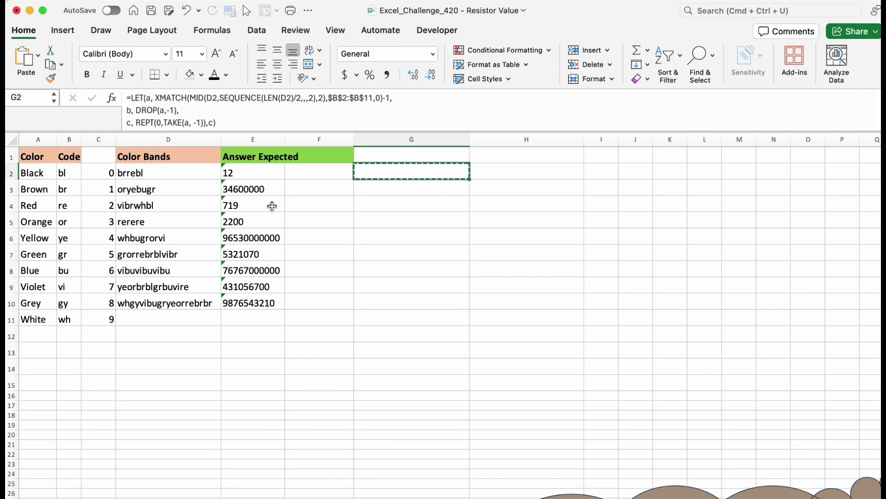
click(430, 229)
key(super+v)
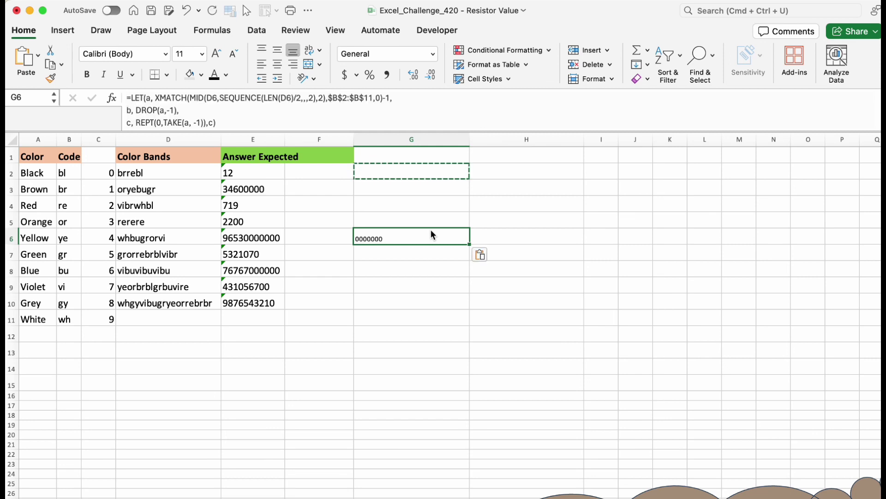
key(Escape)
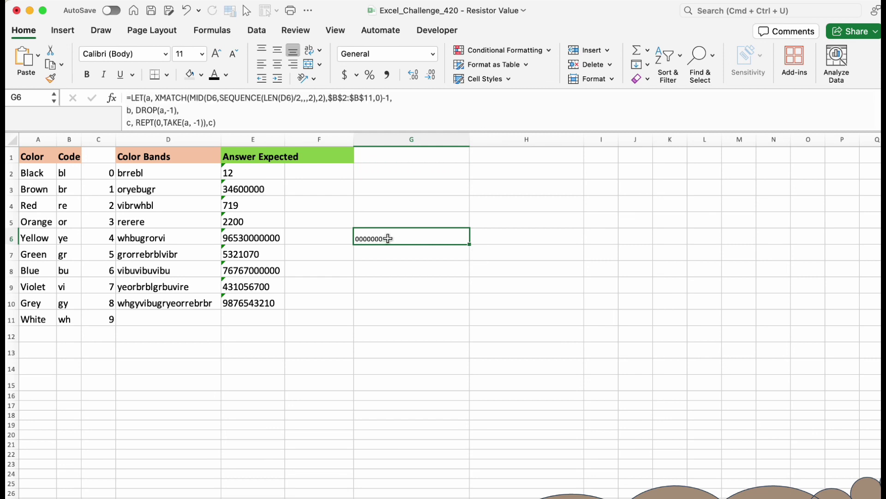
key(super+z)
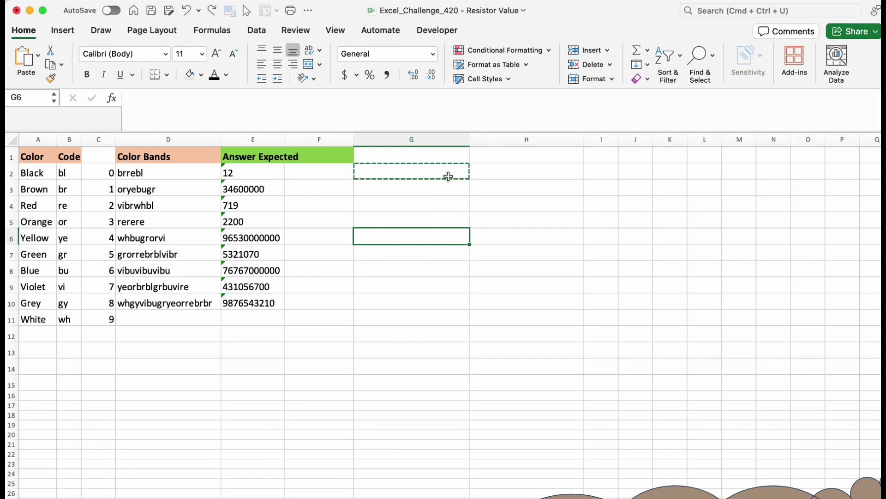
key(Escape)
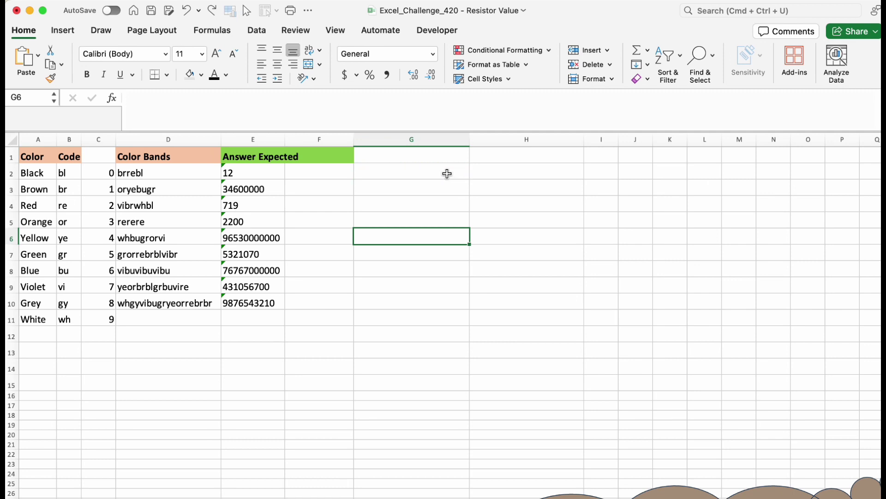
Replace the returned c in G2's LET formula with CONCAT(b,c) and commit the formula
click(447, 174)
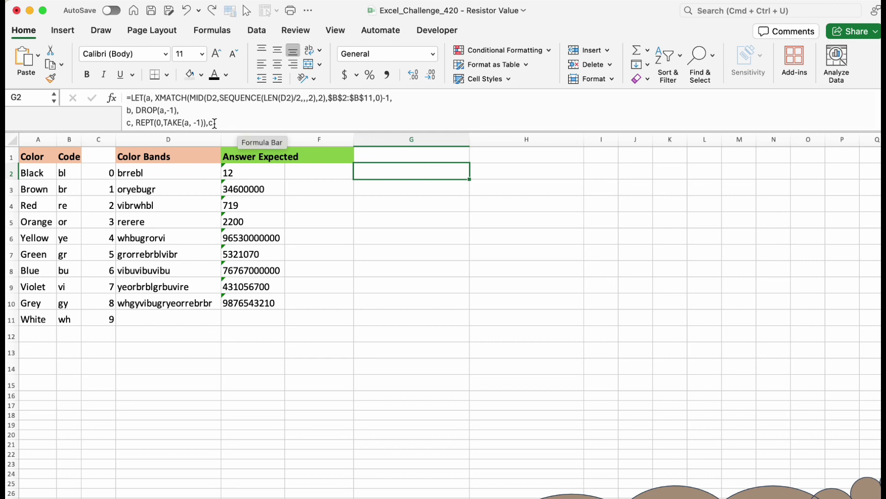
click(211, 122)
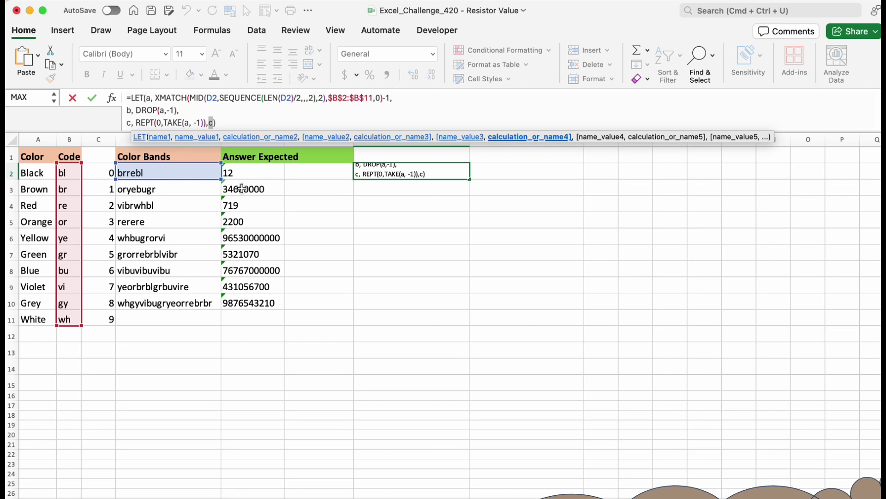
text(conc)
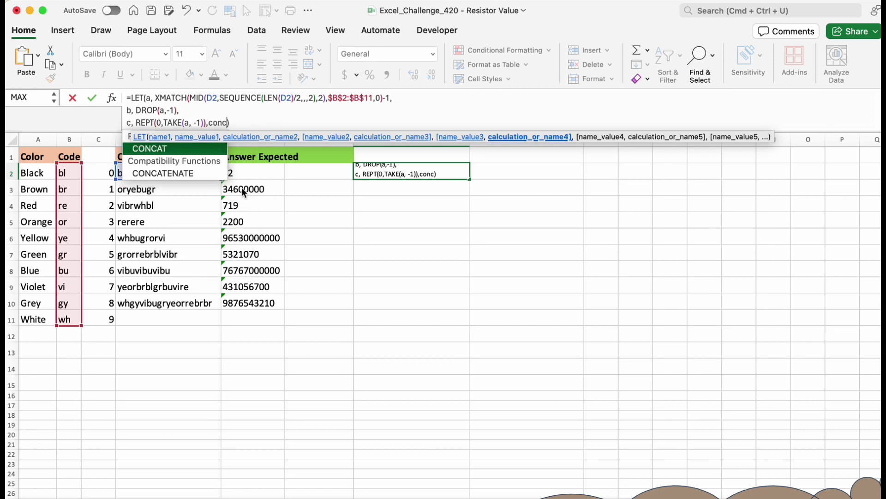
text(at)
key(Tab)
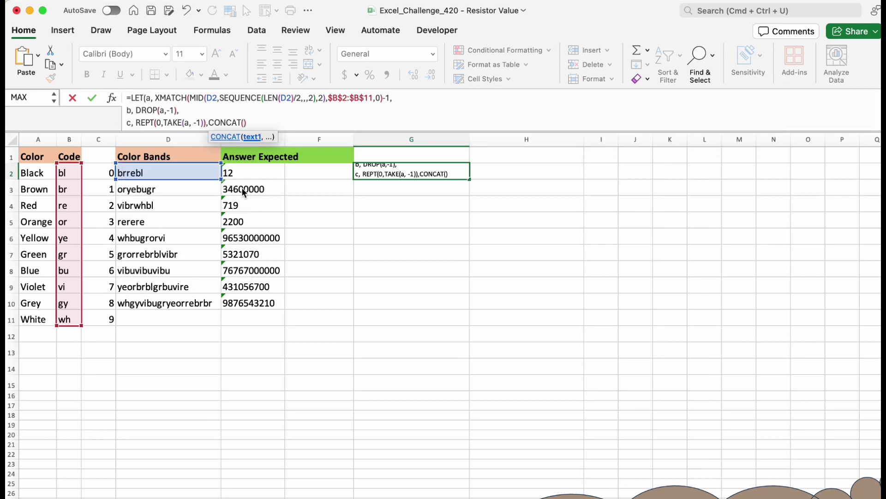
text(a)
key(BackSpace)
text(b)
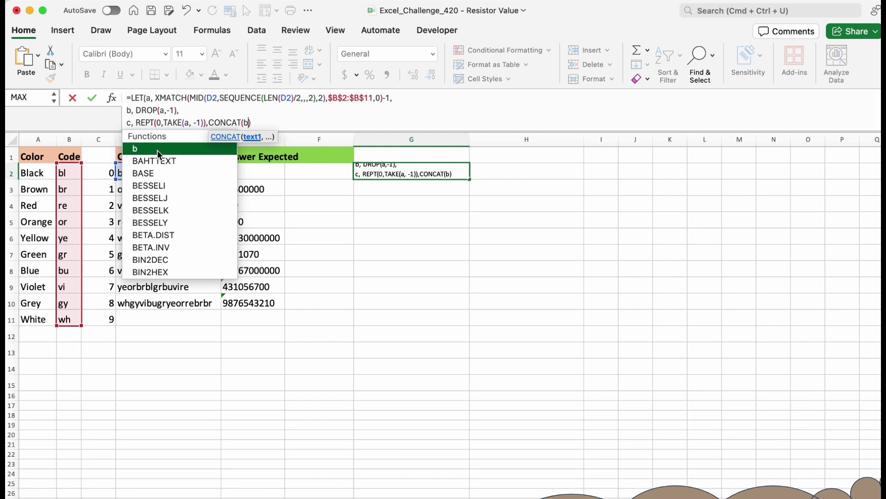
text(,c)
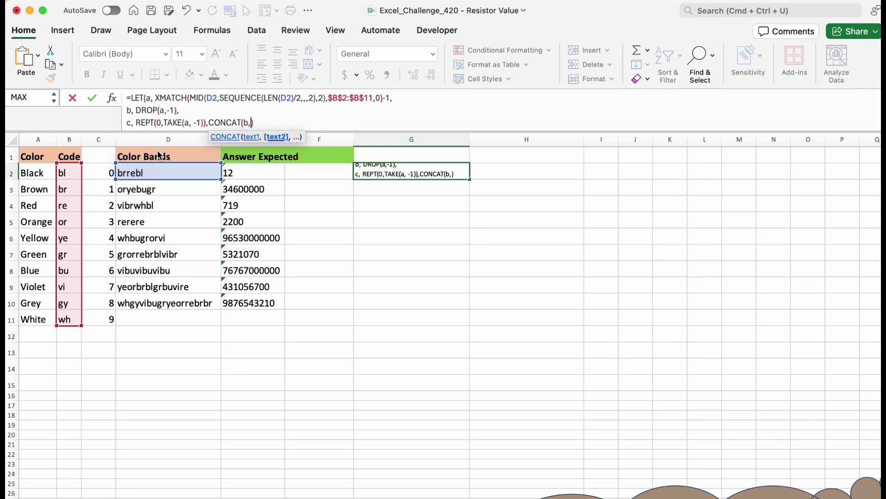
text())
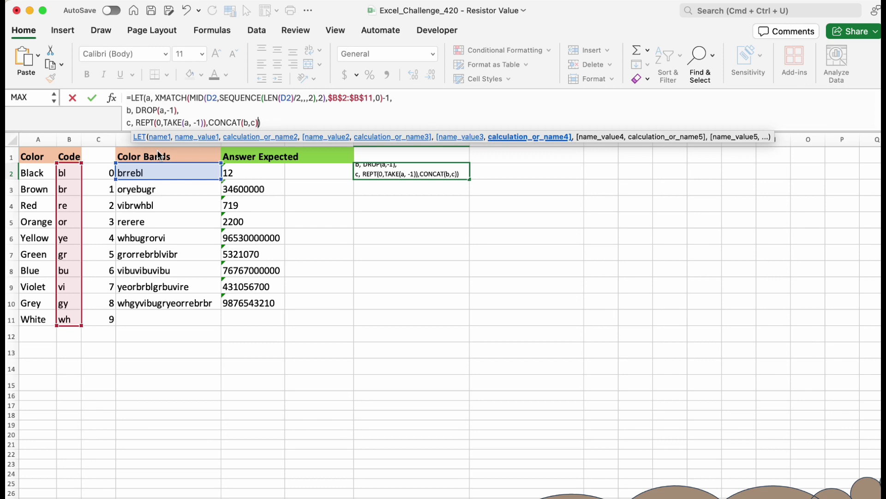
key(Return)
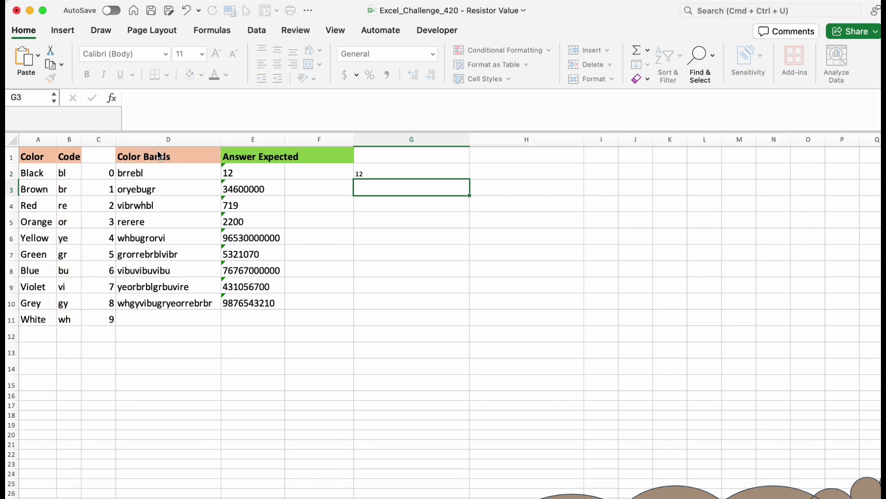
Test G2's CONCAT formula on the other color bands by filling it down to G10, and undo the fill
click(385, 174)
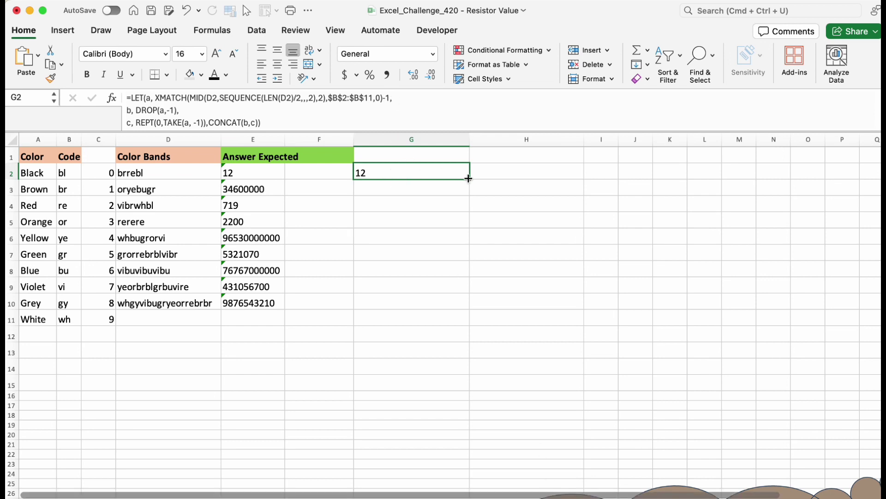
drag(471, 179, 466, 310)
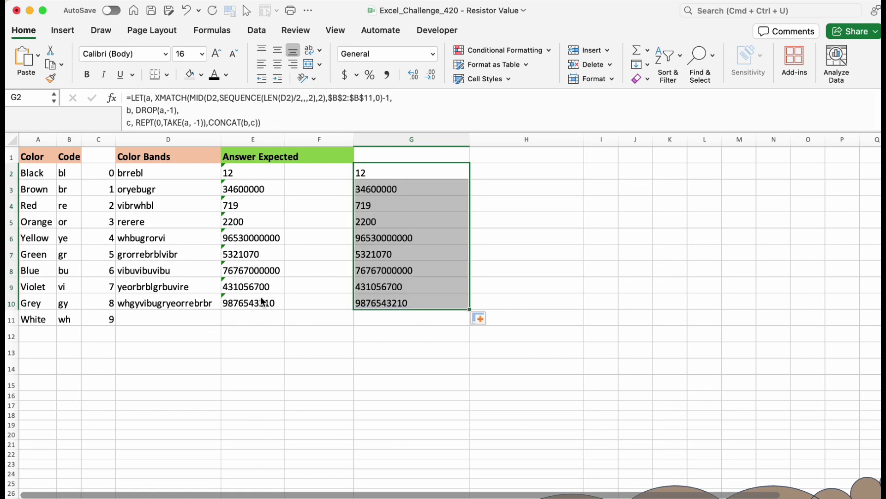
click(401, 168)
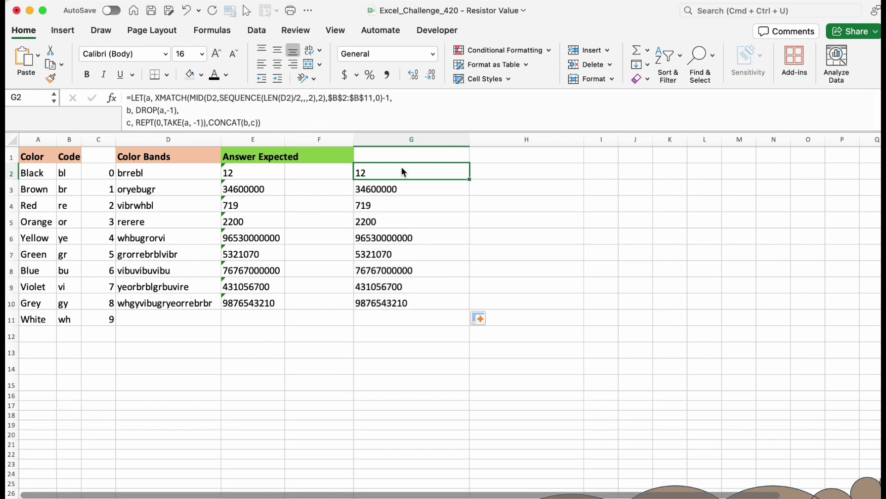
key(super+z)
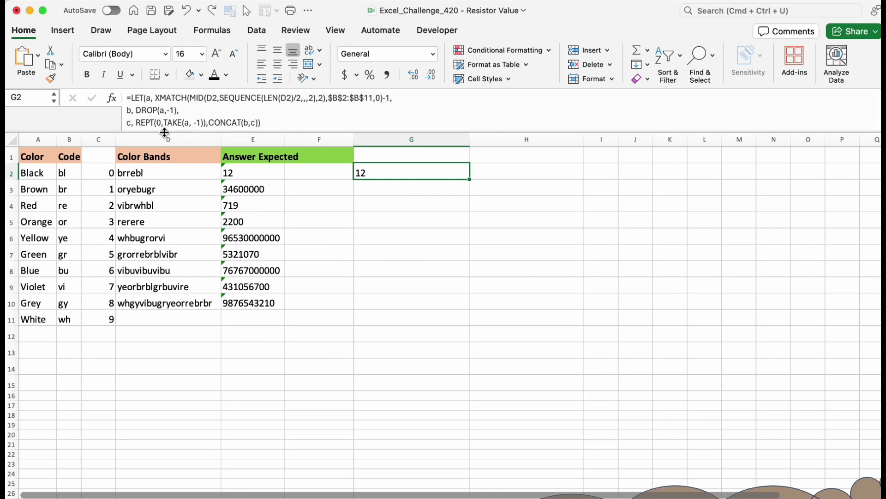
Put MAP in front of G2's LET formula with D2:D10 as its array
click(131, 98)
text(M)
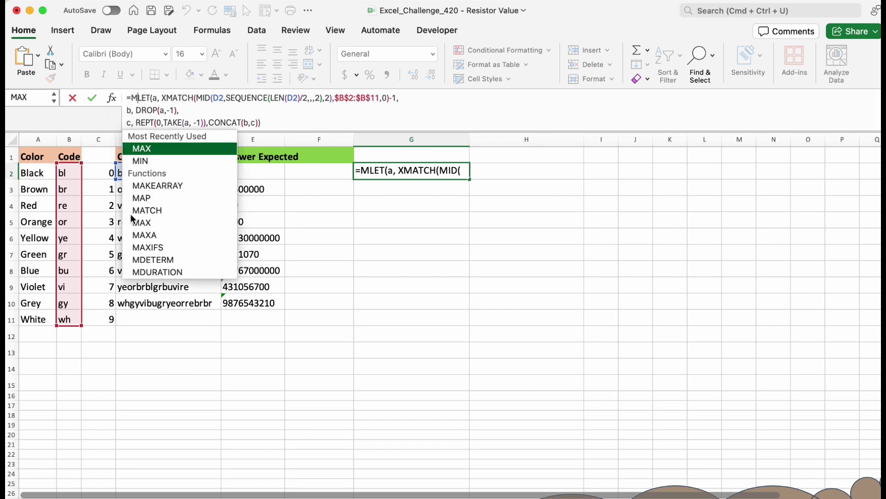
text(AP()
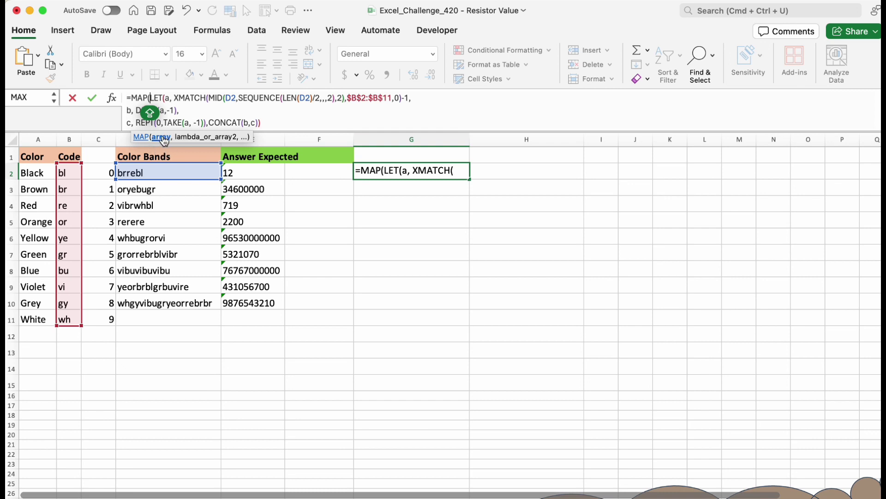
drag(155, 175, 165, 306)
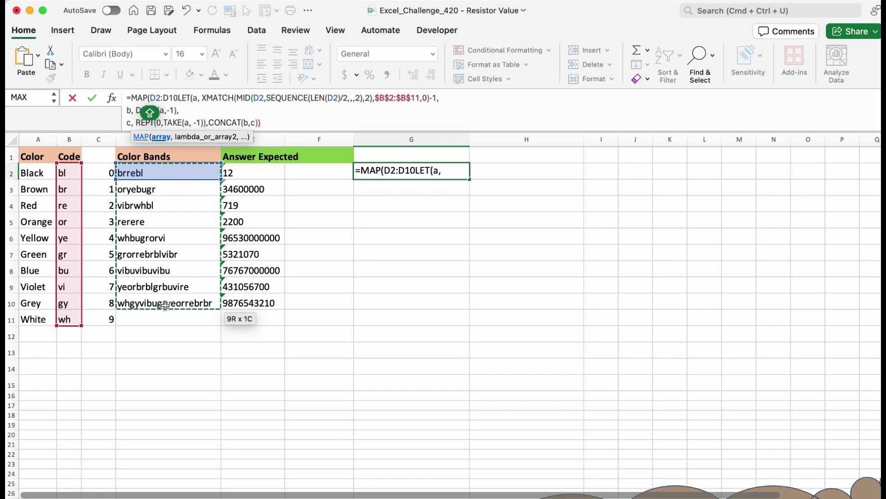
text(,)
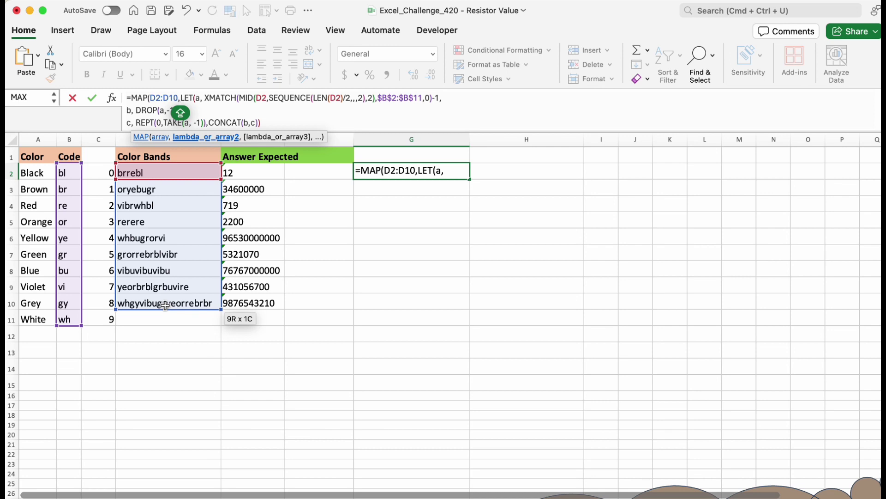
Insert a LAMBDA with parameter x in front of LET as the MAP function's next argument in G2
text( LAM)
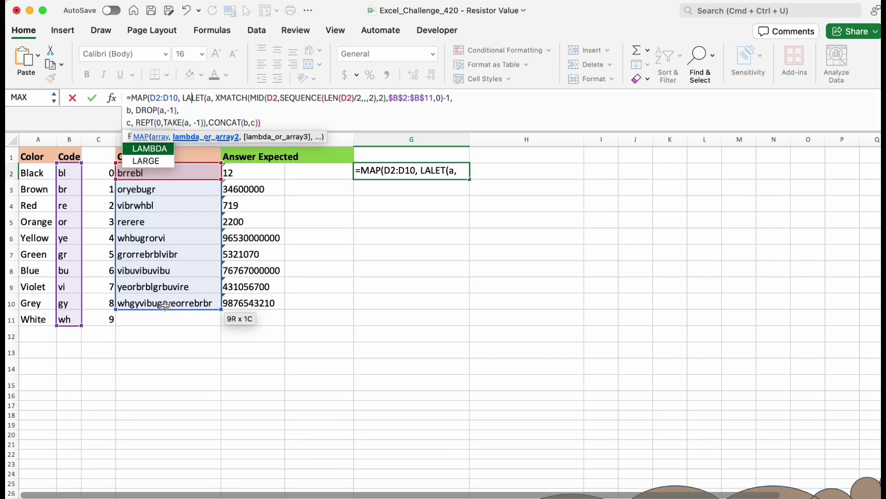
key(Tab)
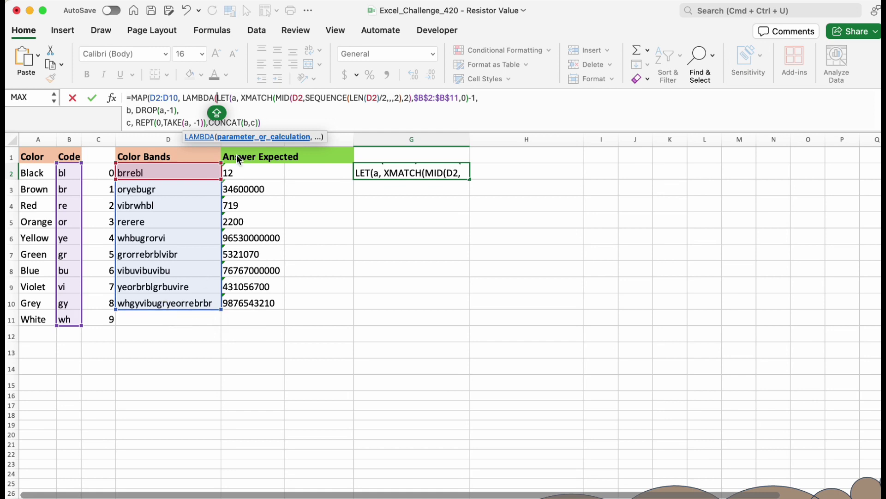
text(X)
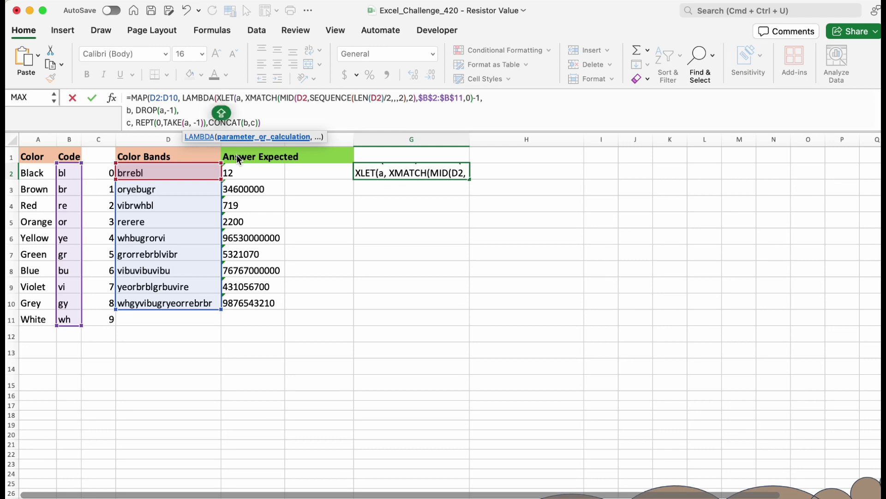
key(BackSpace)
text(X)
key(BackSpace)
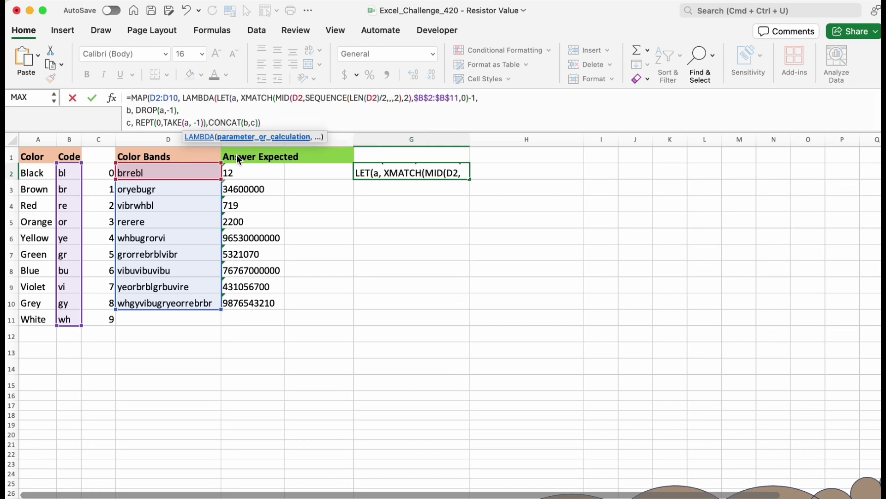
text(x,)
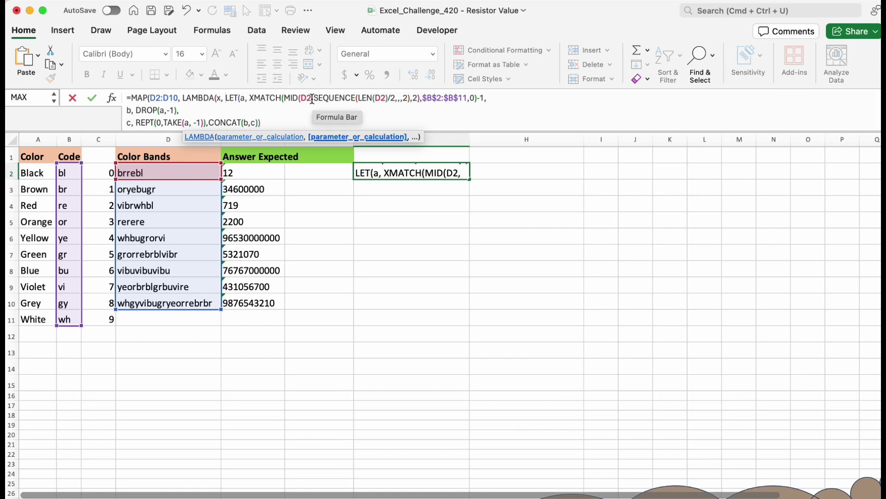
Replace both D2 references in the MID and LEN functions with x, close the LAMBDA and MAP parentheses, and commit G2's formula
drag(312, 98, 302, 97)
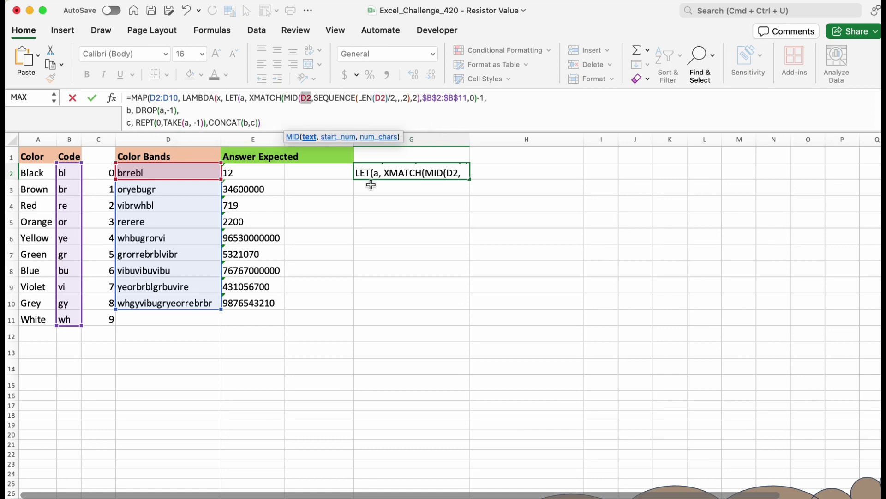
text(x)
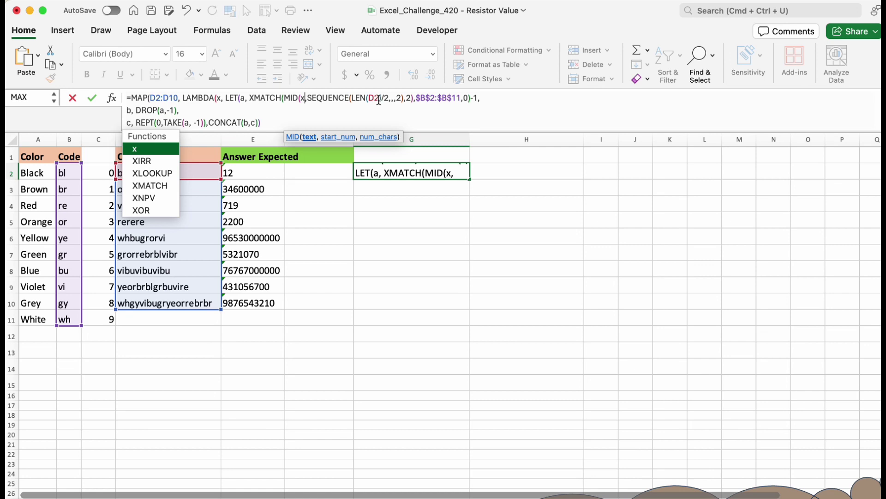
drag(380, 99, 369, 100)
text(x)
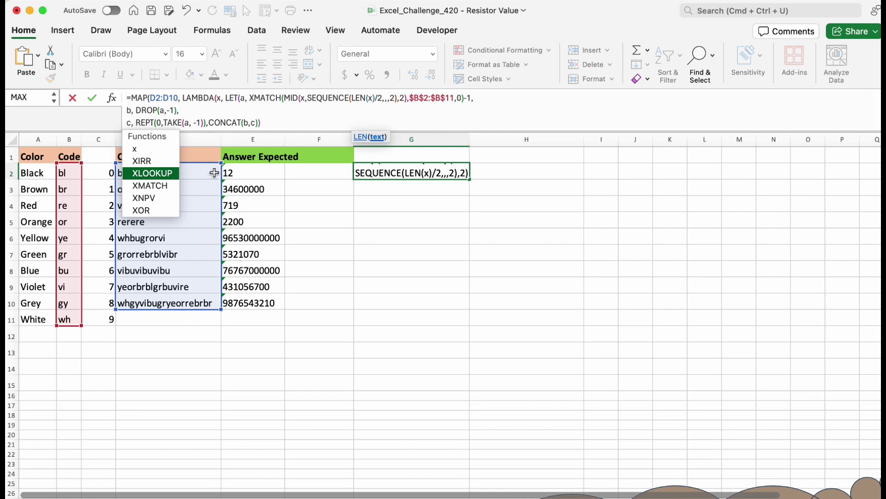
click(279, 122)
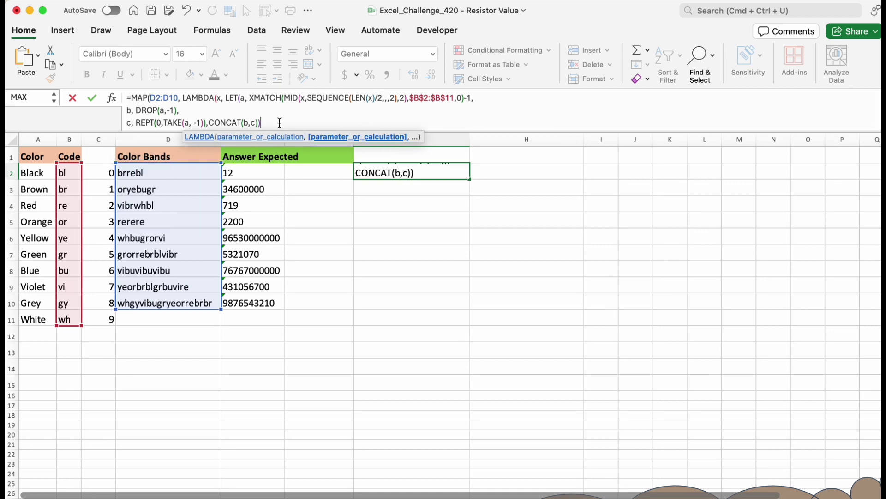
text()))
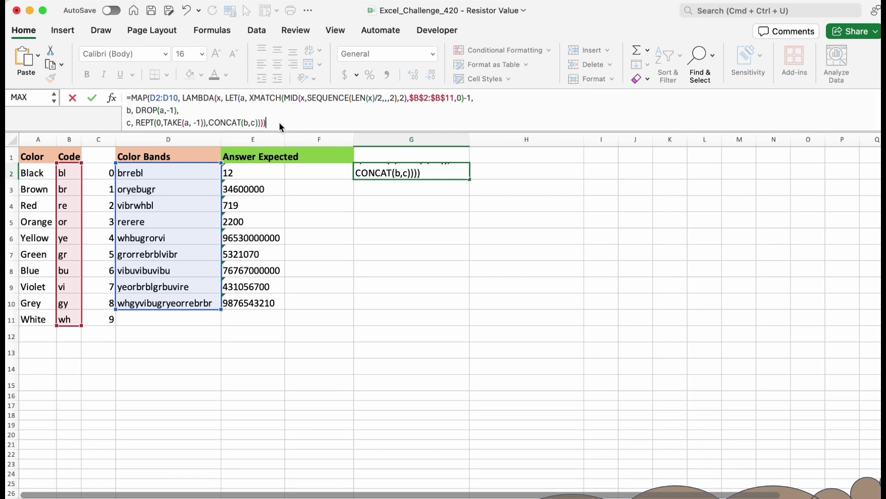
key(Return)
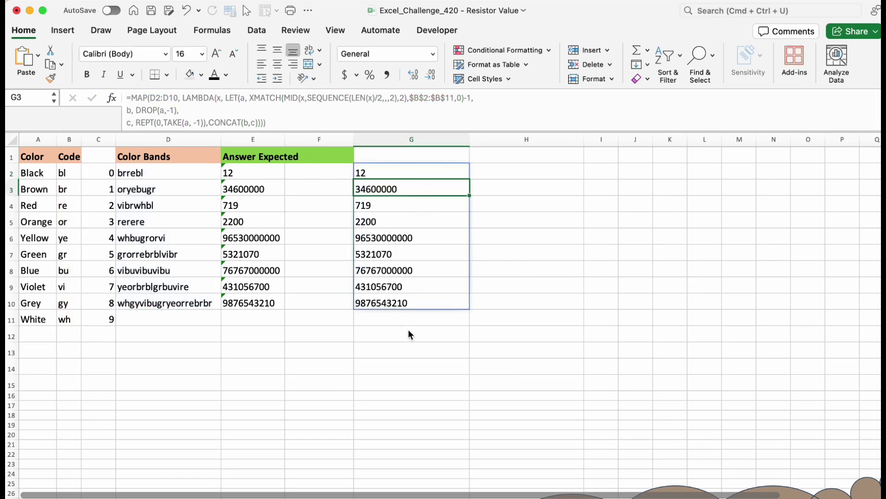
click(431, 170)
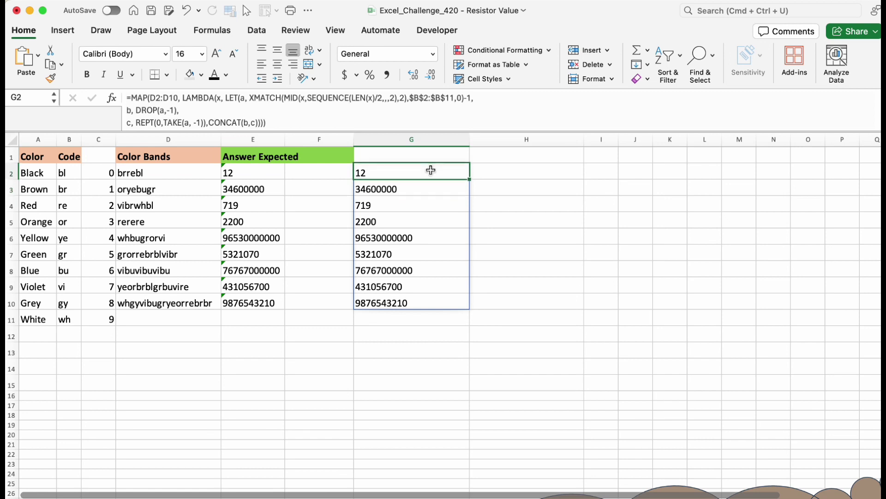